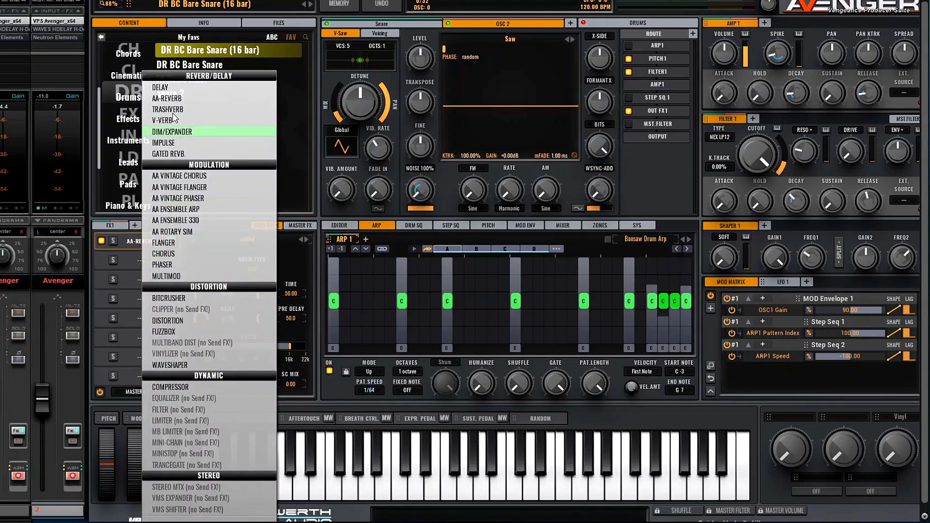
Load a Delay in the second send slot and add AAReverb and Delay sends with high send levels to oscillator 2's route
click(160, 87)
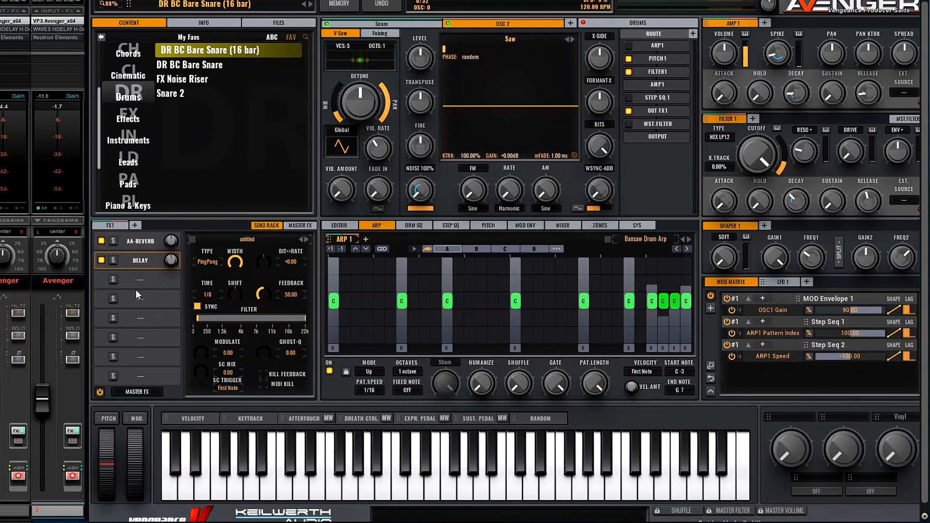
click(693, 33)
click(657, 85)
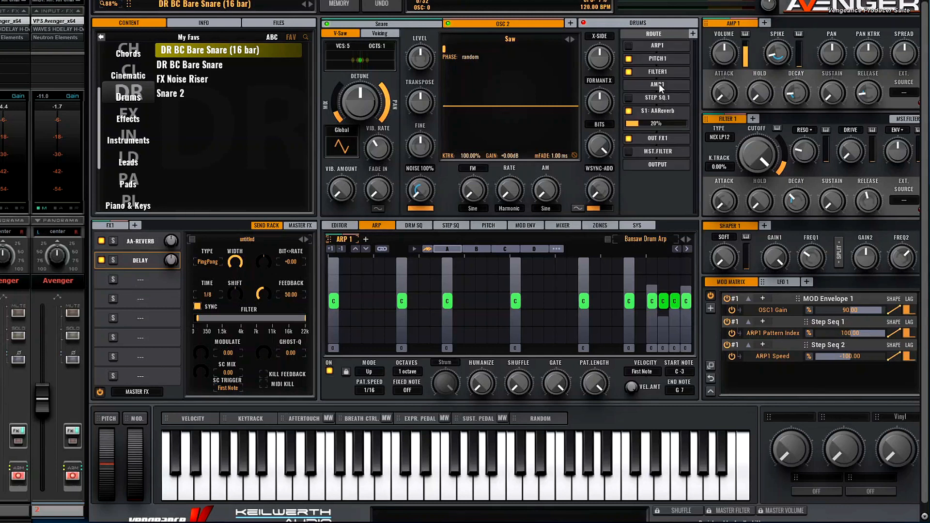
click(693, 34)
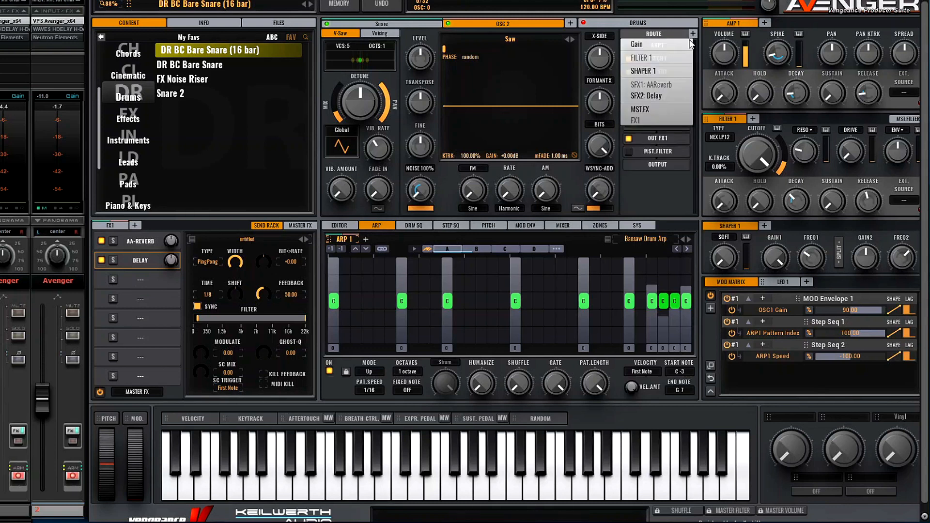
click(662, 95)
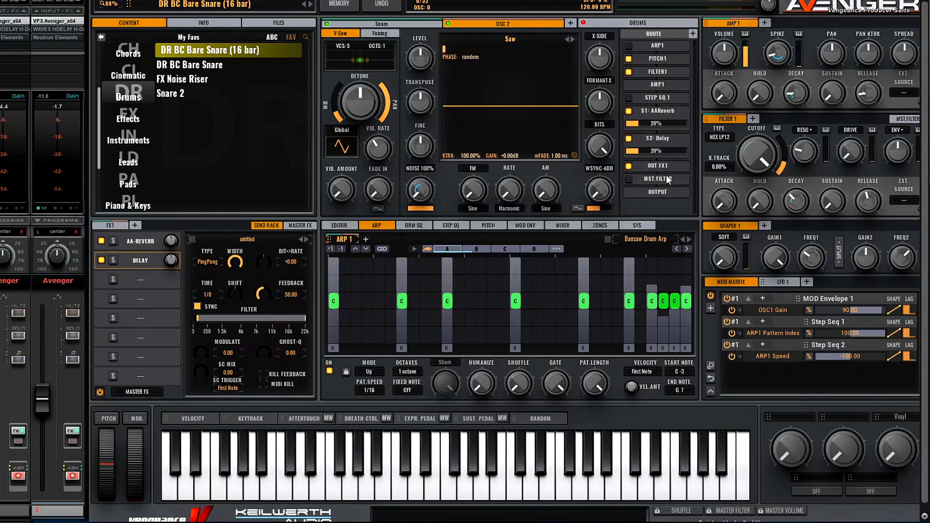
drag(667, 122, 705, 122)
drag(673, 147, 708, 151)
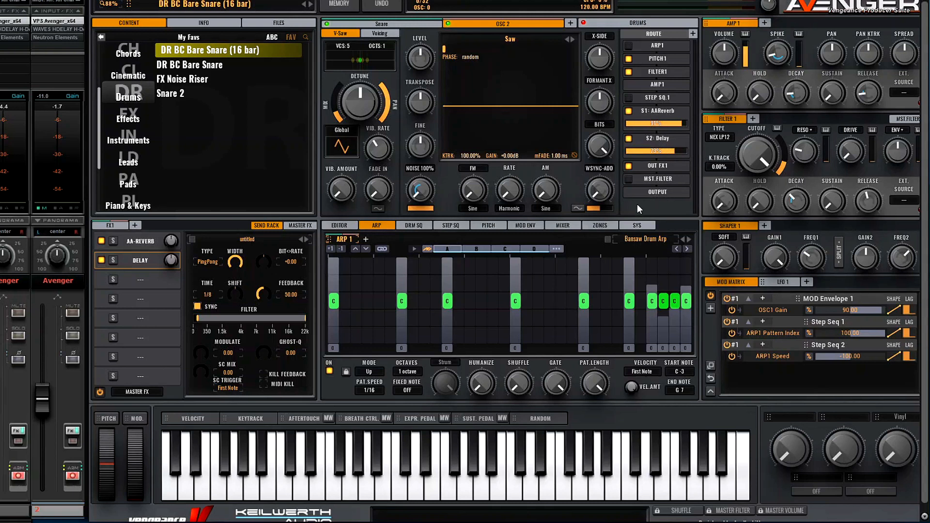
Rename oscillator 2 to Noise
double_click(503, 24)
text(Noise)
key(Return)
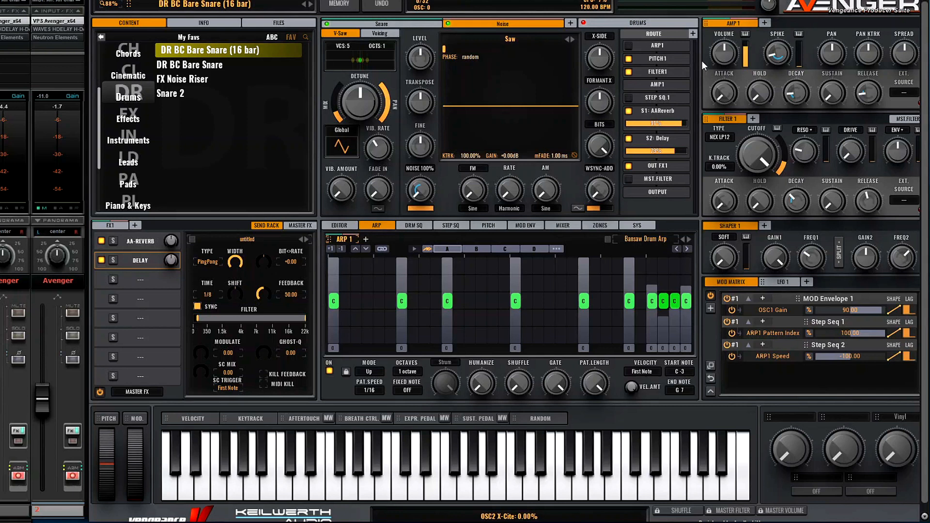
Route the Noise oscillator through a new AMP 2 with its volume velocity amount at minimum and a longer release
click(764, 23)
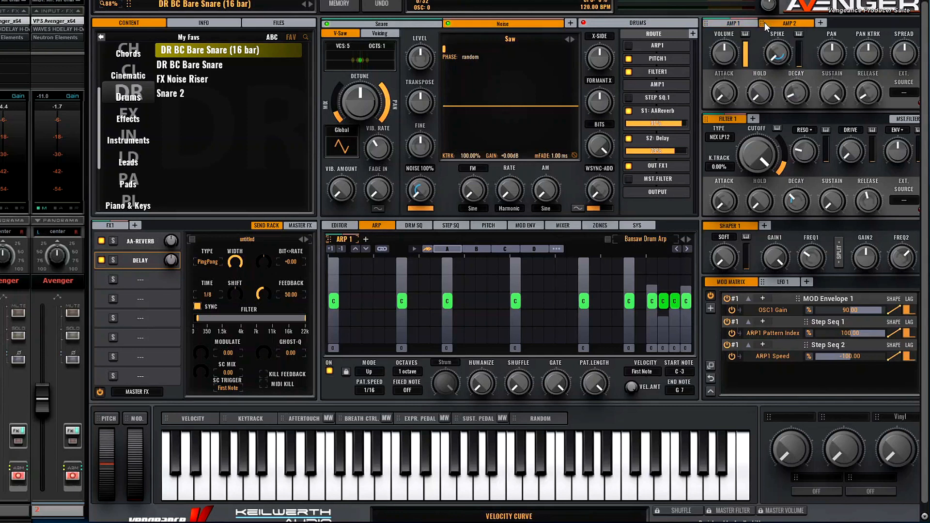
click(667, 86)
click(654, 121)
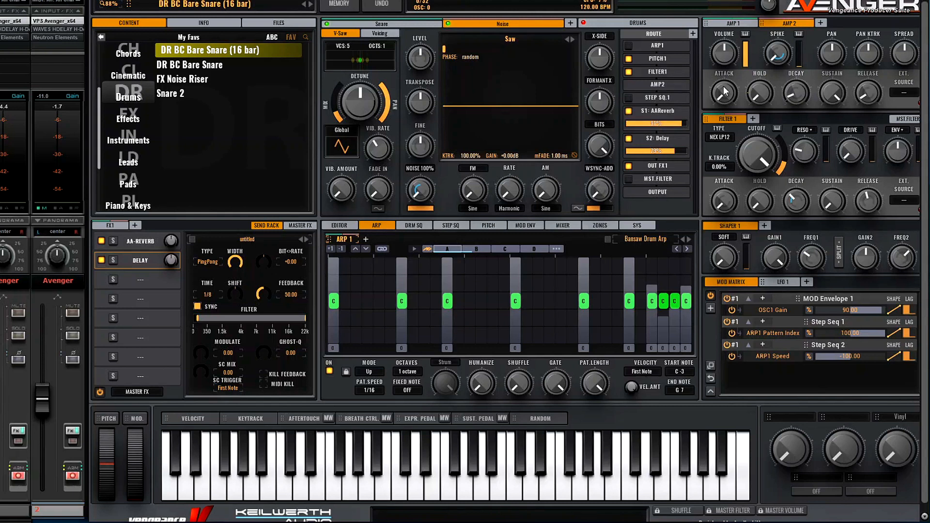
drag(746, 45, 725, 24)
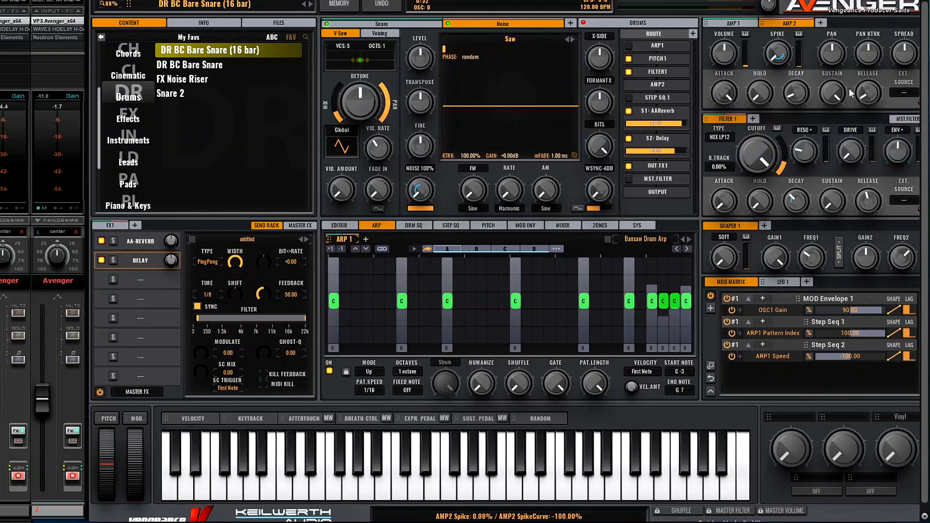
drag(864, 94, 855, 34)
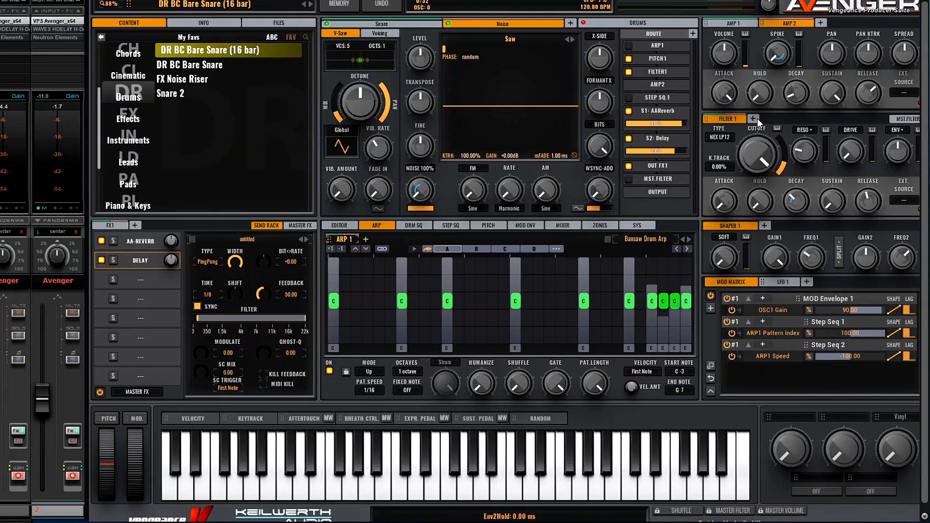
Add a second filter and assign FILTER 2 in place of FILTER 1 in the Noise oscillator's route
click(753, 119)
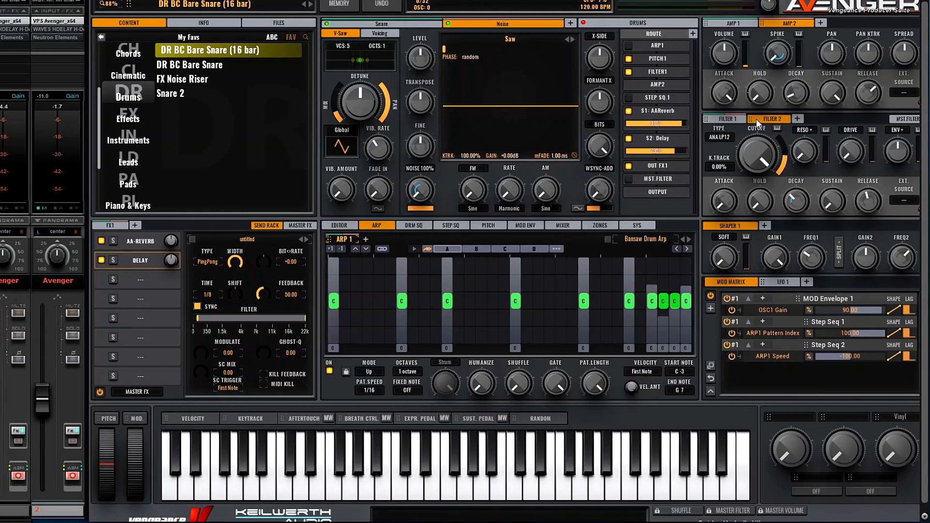
click(658, 73)
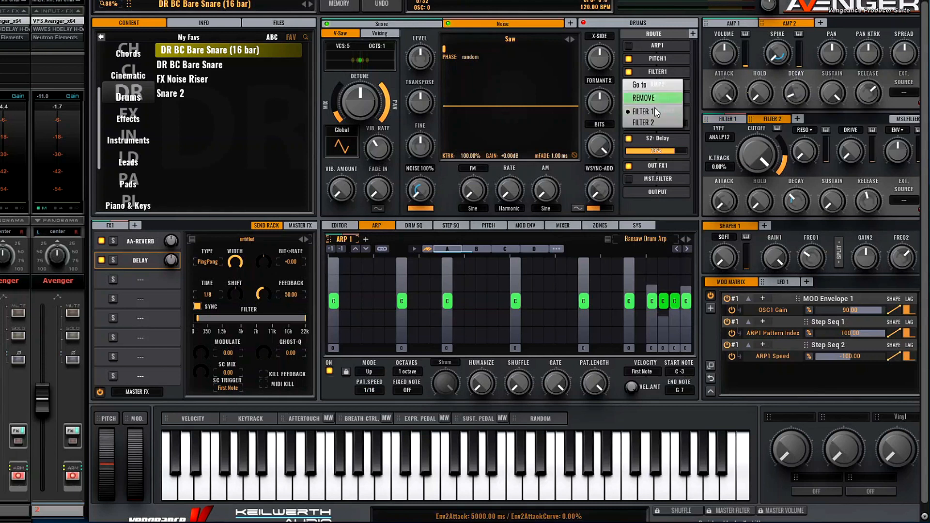
click(659, 121)
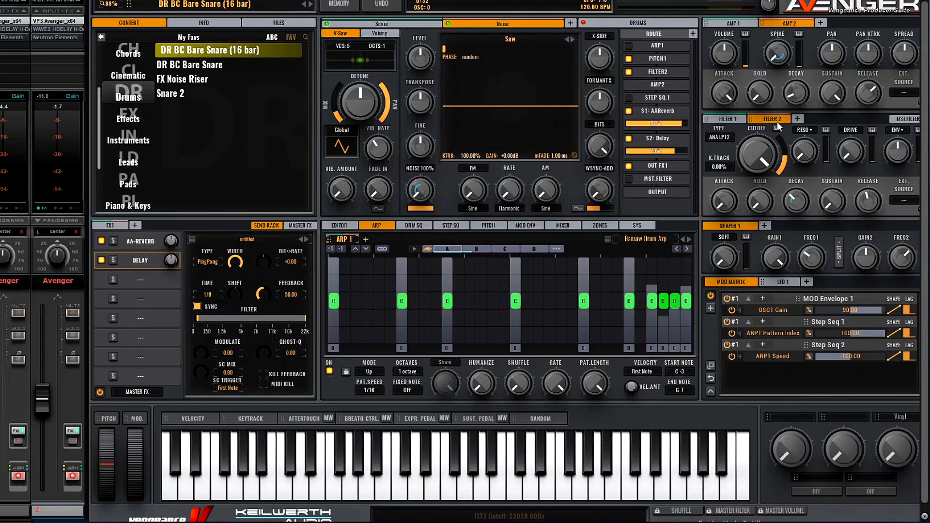
Set filter 2 to the COMB type with a 0 Hz cutoff, no cutoff velocity amount and about 8% resonance
drag(772, 155, 760, 183)
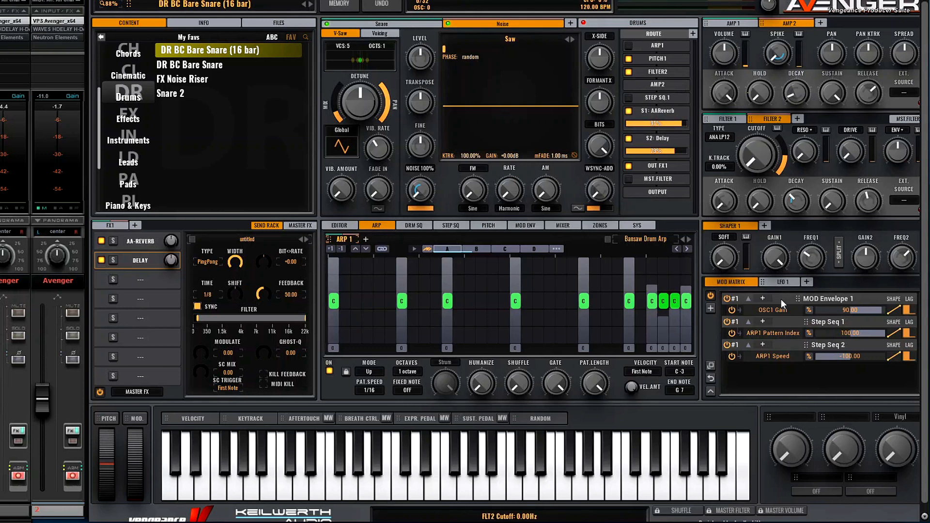
drag(782, 174, 771, 185)
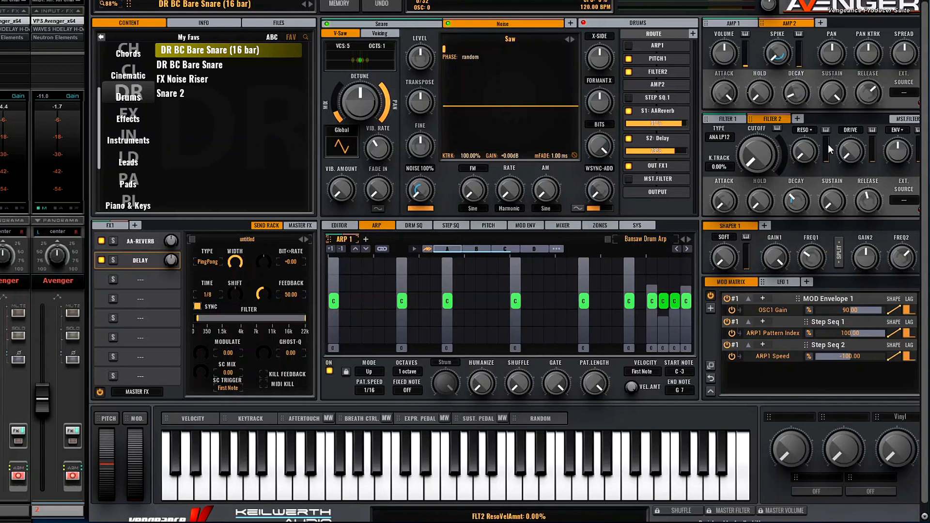
drag(807, 155, 807, 152)
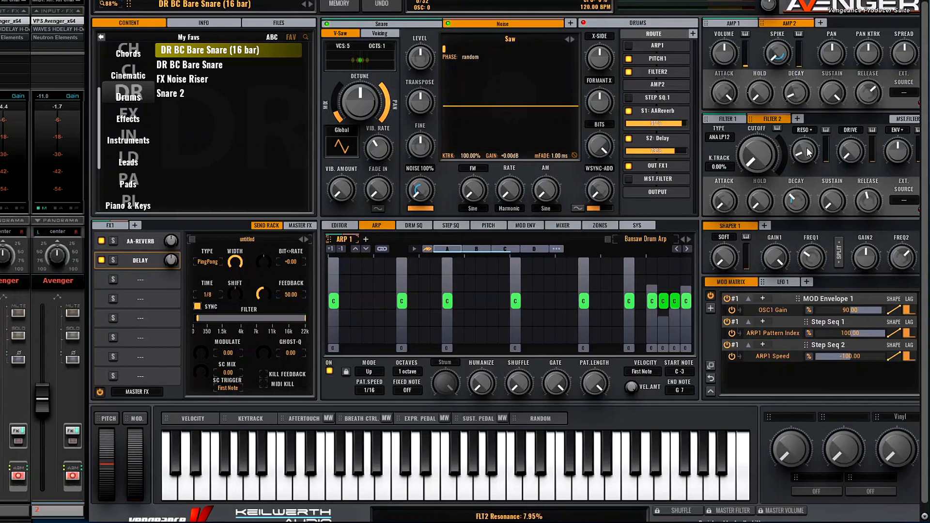
click(722, 138)
mouse_move(756, 193)
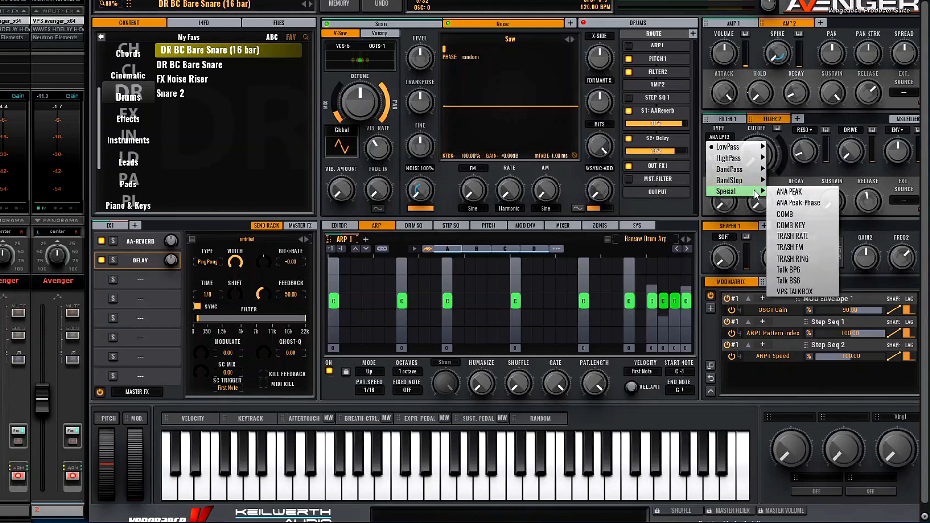
click(801, 213)
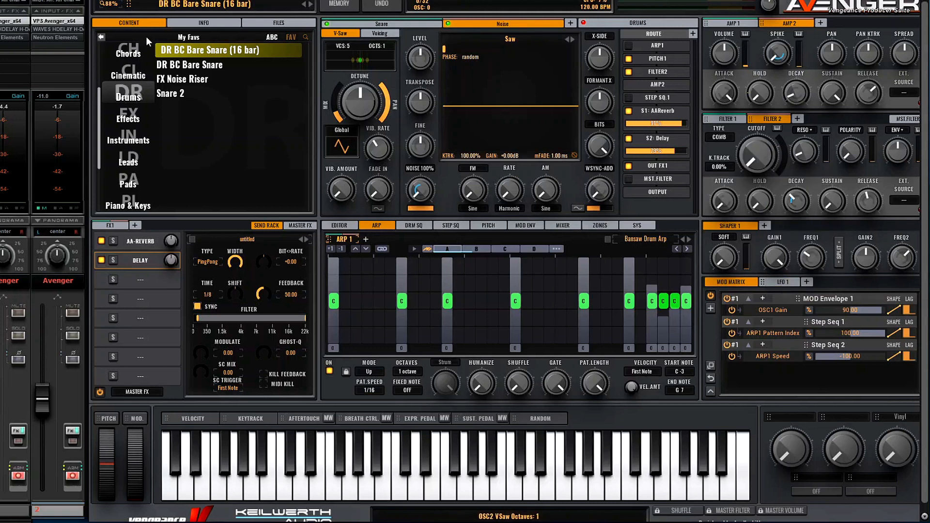
Set the Noise oscillator's noise volume to 100% and adjust its noise color
drag(421, 195, 414, 85)
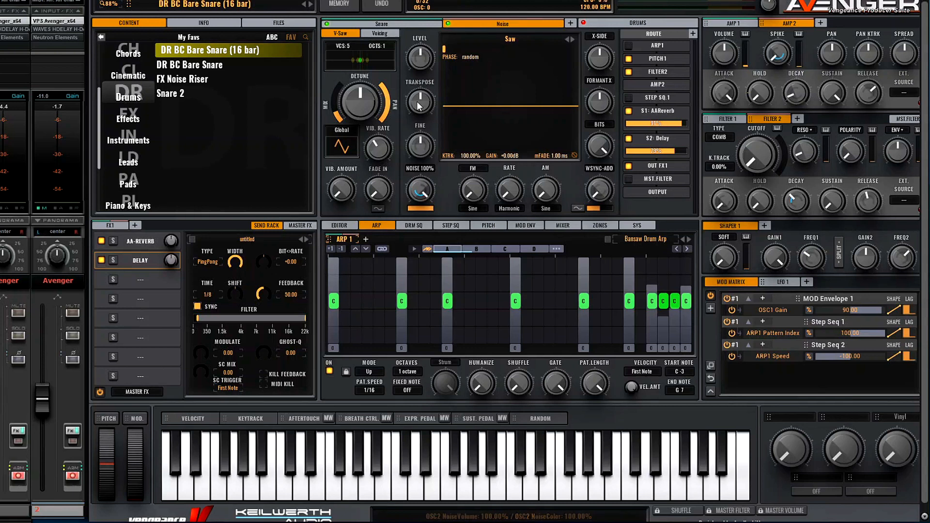
drag(425, 193, 434, 234)
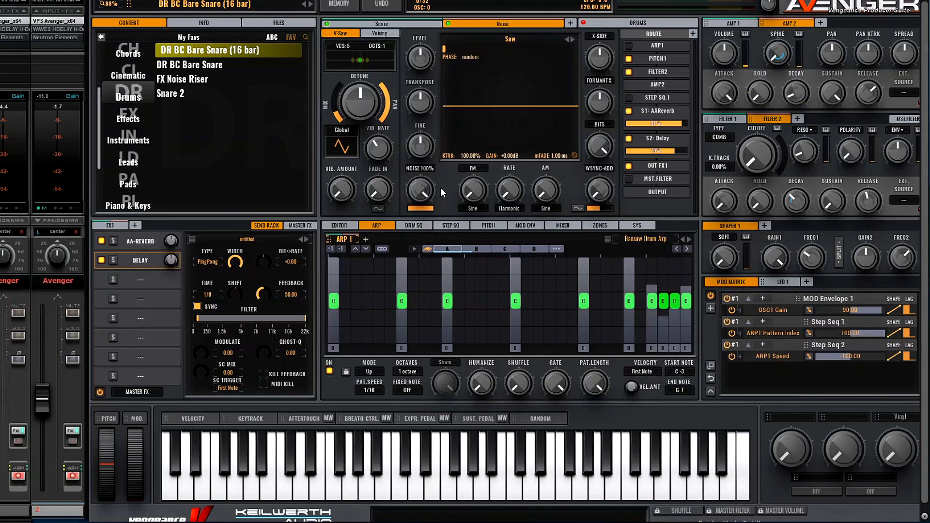
Create a second effects bus and send the Noise oscillator's output to FX2 instead of FX1
click(118, 227)
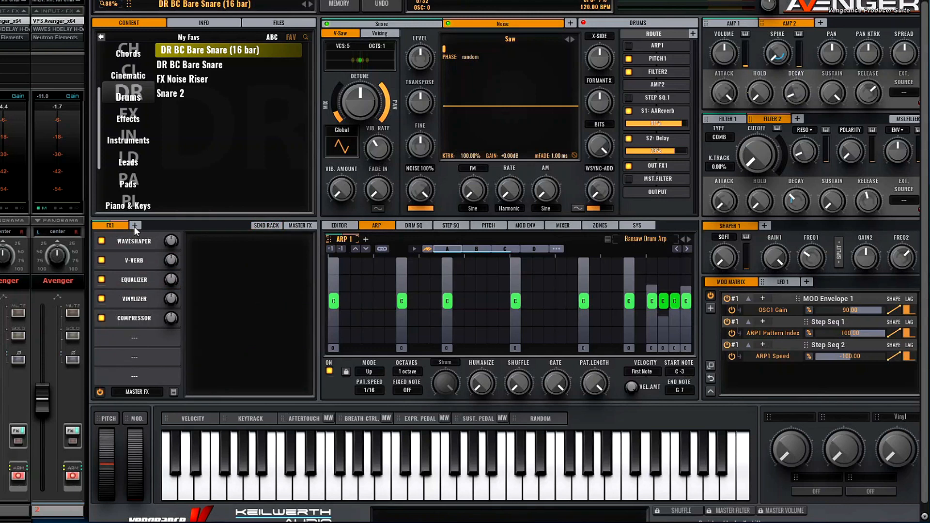
click(135, 225)
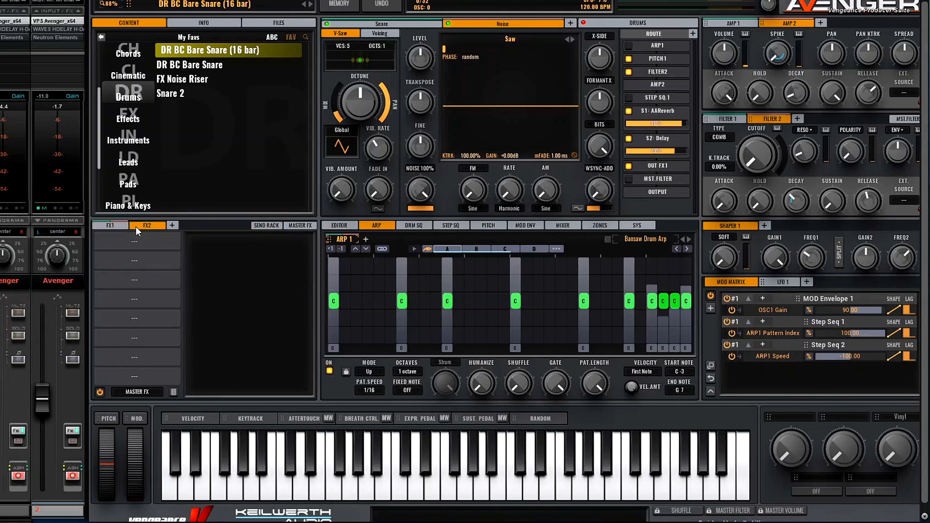
click(649, 167)
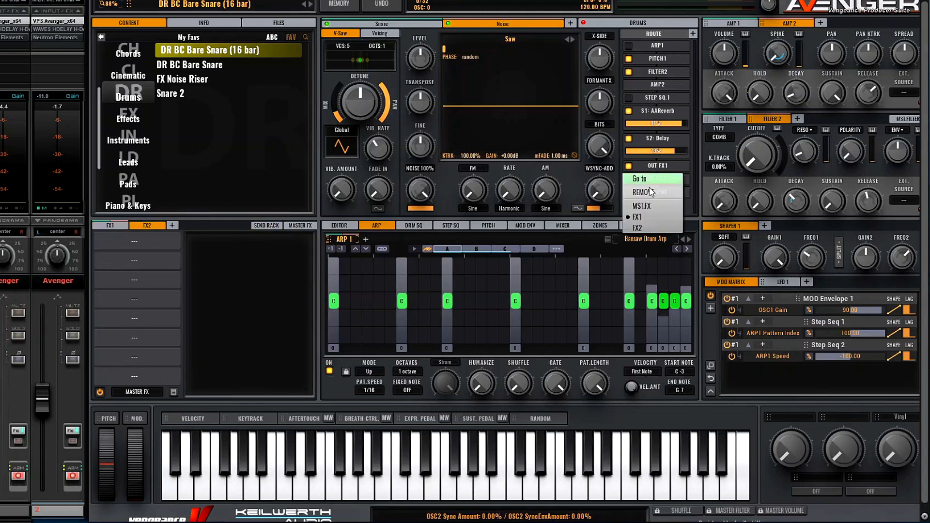
click(650, 228)
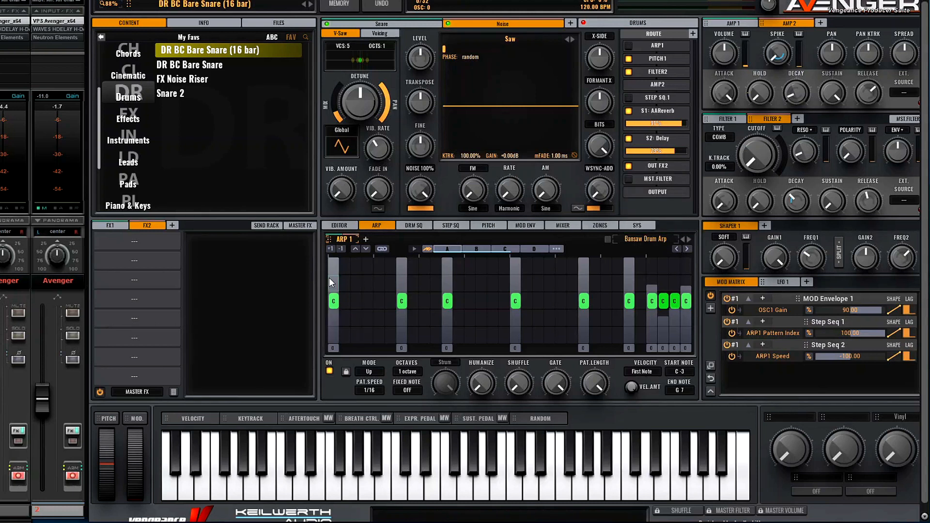
Insert a VMS Expander in the second FX2 slot and load its Wider High End preset
click(149, 260)
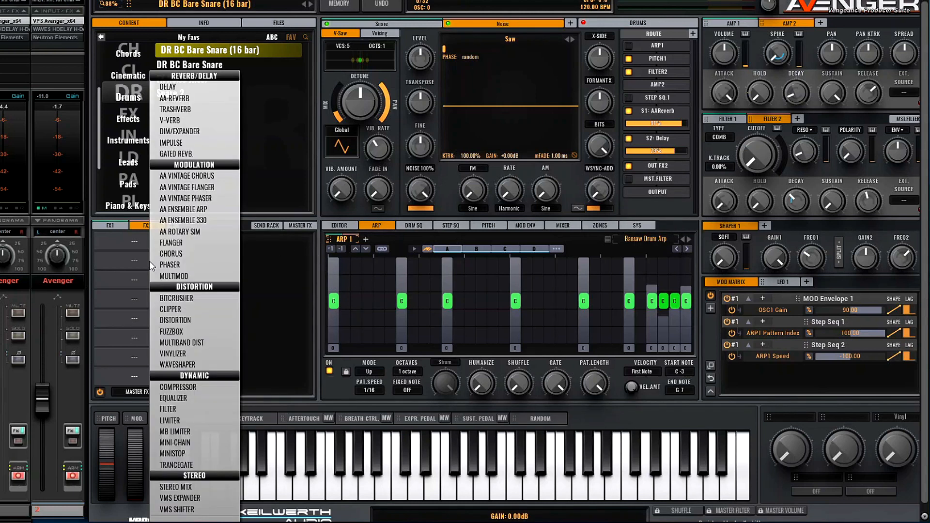
click(219, 498)
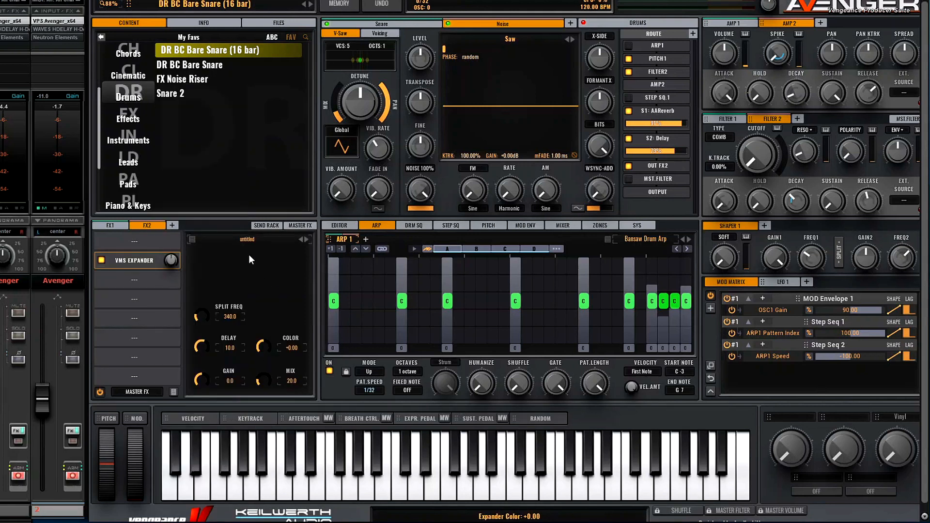
click(250, 241)
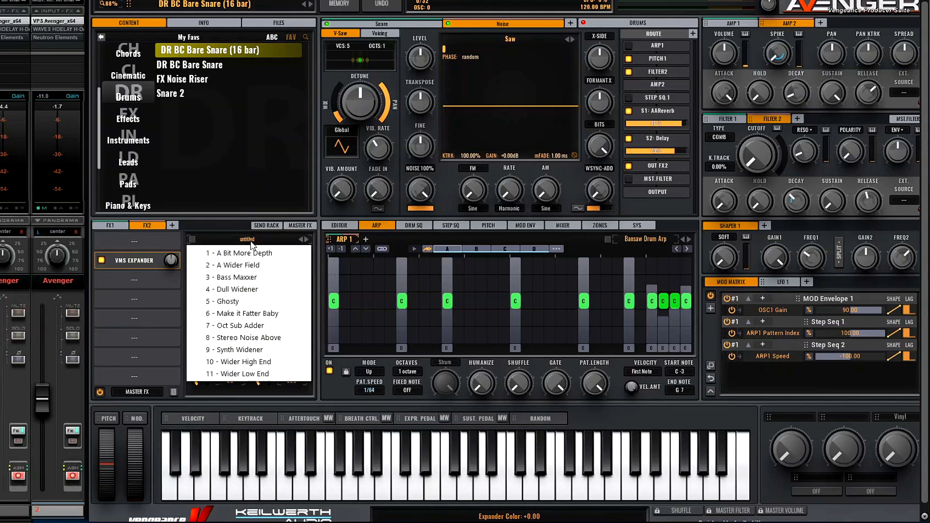
click(250, 362)
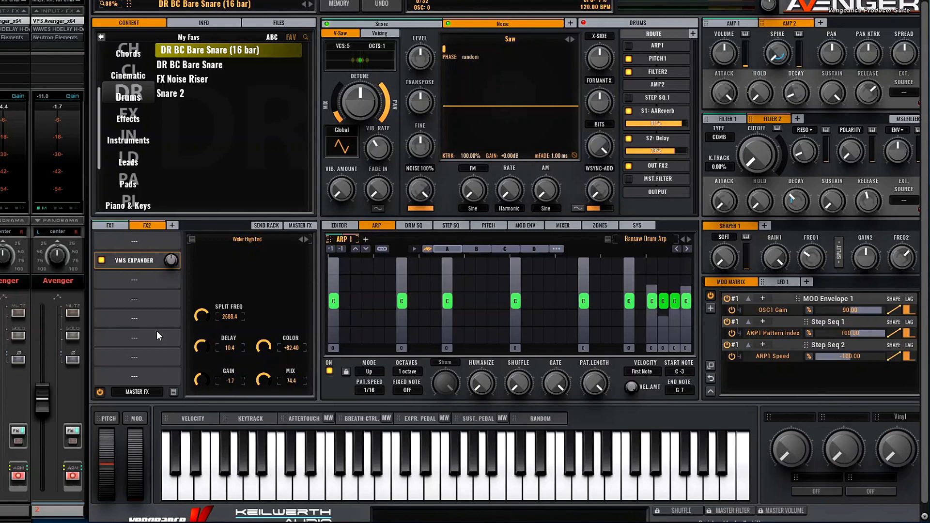
Insert a Multiband Dist below the expander, minimize its low band, move the low-mid split to about 4 kHz and raise the high band
click(146, 281)
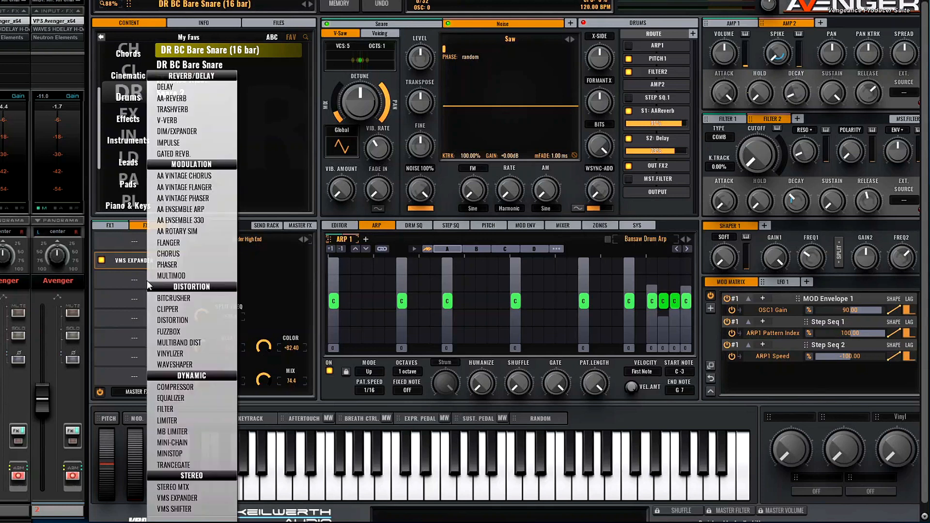
click(179, 342)
drag(211, 284, 207, 337)
drag(225, 304, 256, 304)
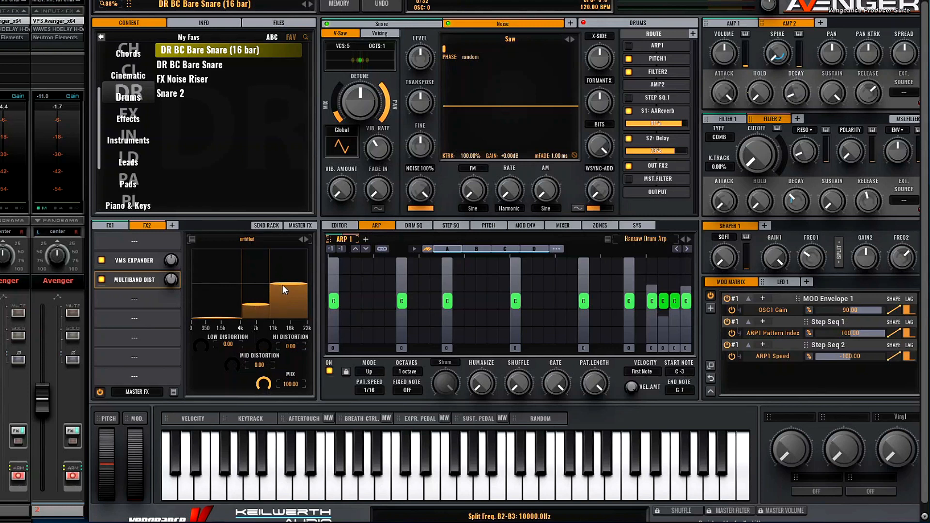
drag(283, 283, 287, 270)
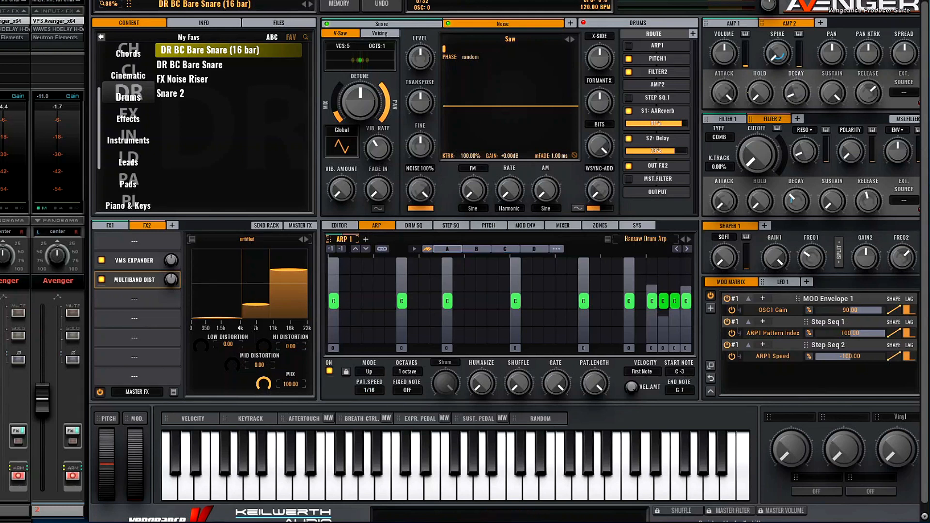
Add a second pitch envelope and assign PITCH 2 in place of PITCH 1 in the Noise oscillator's route
click(482, 226)
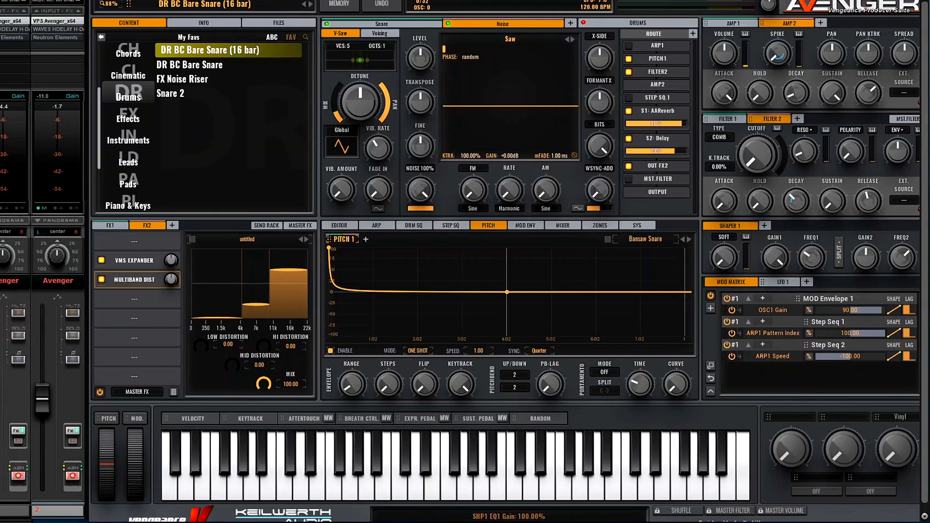
click(366, 240)
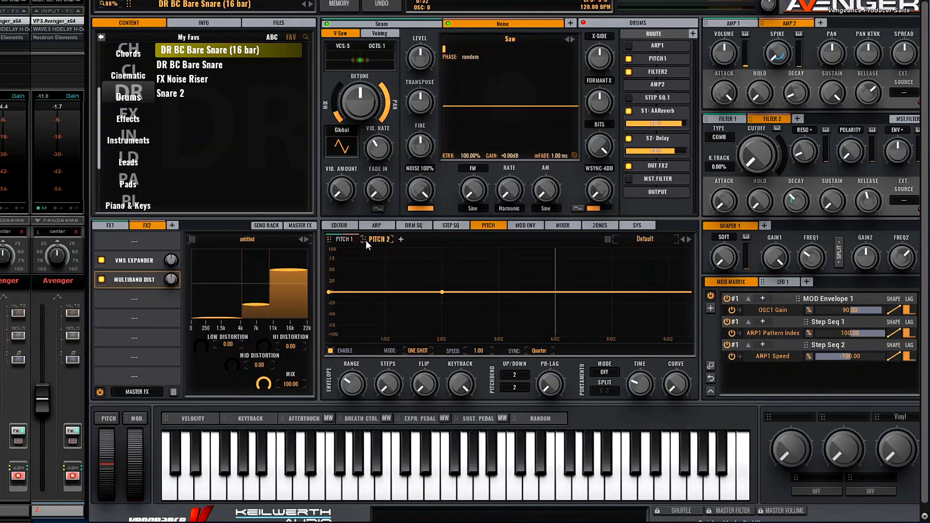
click(663, 59)
click(647, 96)
Add a second modulation envelope, MODENV 2
click(524, 226)
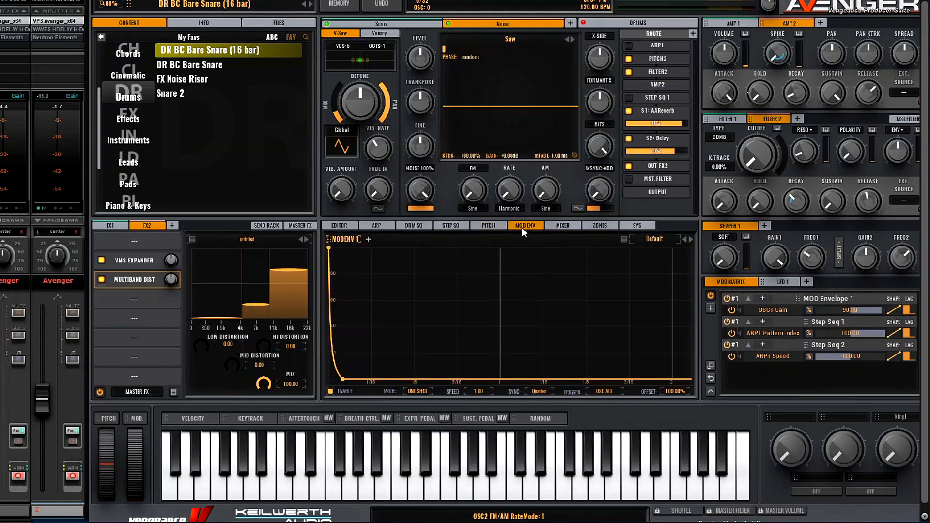
click(368, 240)
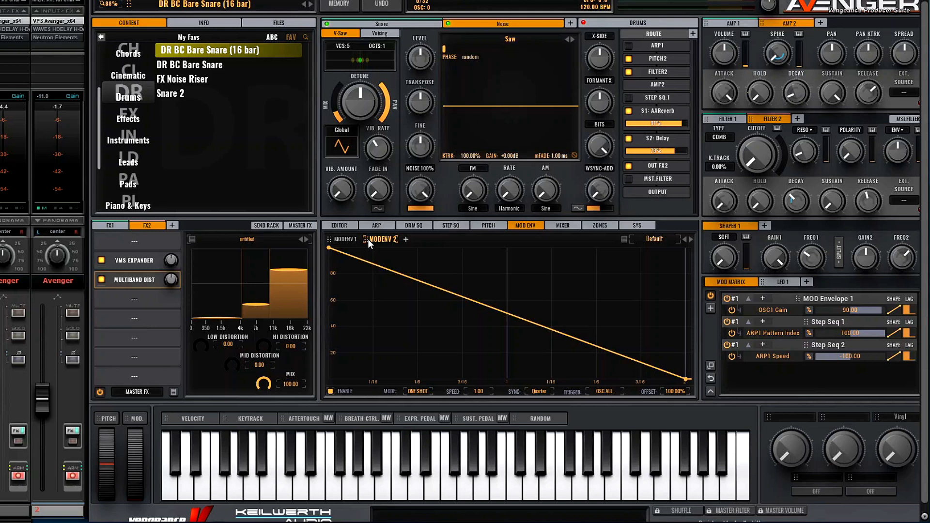
Shape MODENV 2 as a rise from 0% to 100% at 4000 ms and set its speed to 1/4
drag(328, 248, 329, 379)
drag(683, 380, 593, 226)
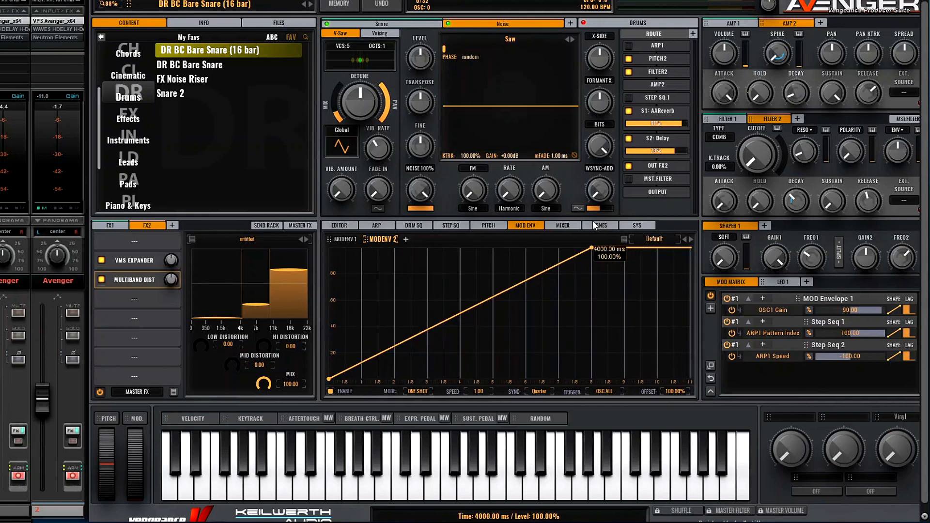
drag(482, 391, 484, 426)
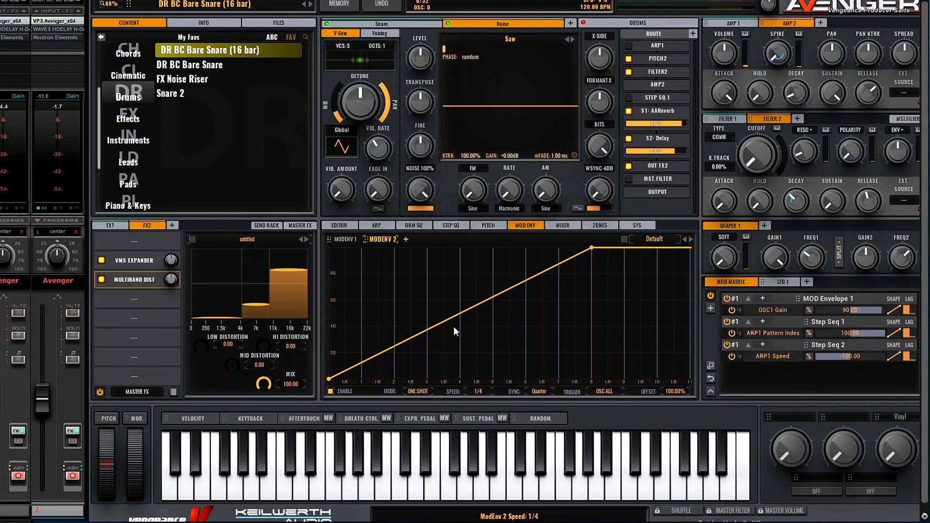
Bend MODENV 2's rise upward to a curve of about -0.96% and add a point just before the peak to round it off
drag(452, 317, 451, 304)
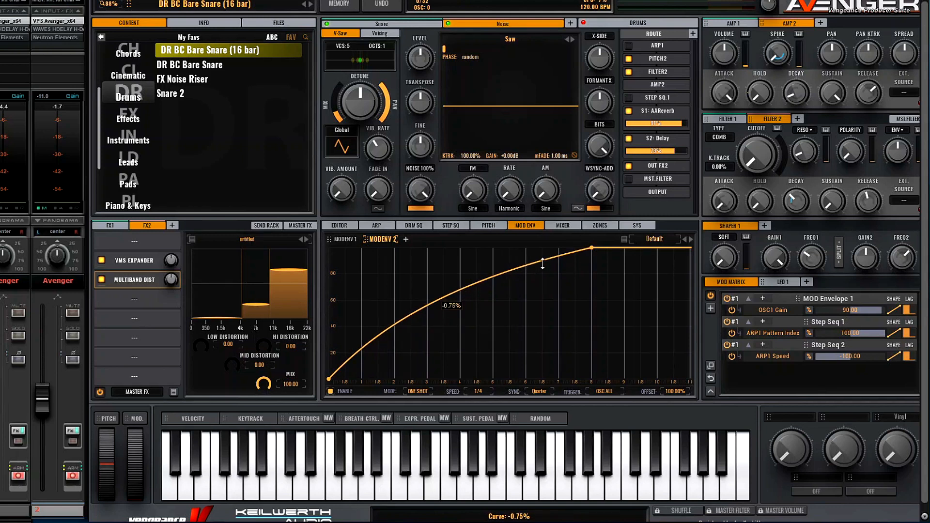
double_click(560, 256)
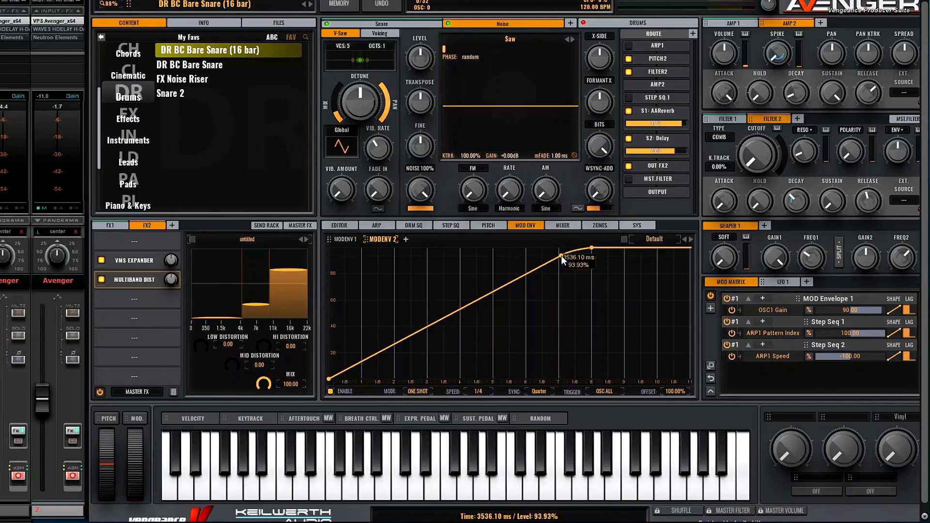
drag(562, 257, 572, 250)
drag(506, 286, 504, 273)
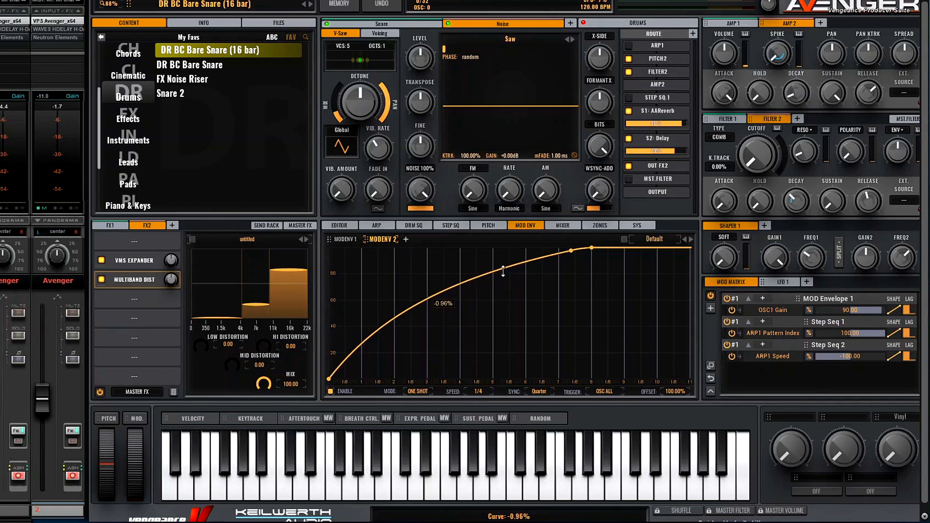
Assign MODENV 2 to the Filter 2 cutoff and to oscillator 2's noise rate, each with an amount of 100
drag(366, 238, 753, 159)
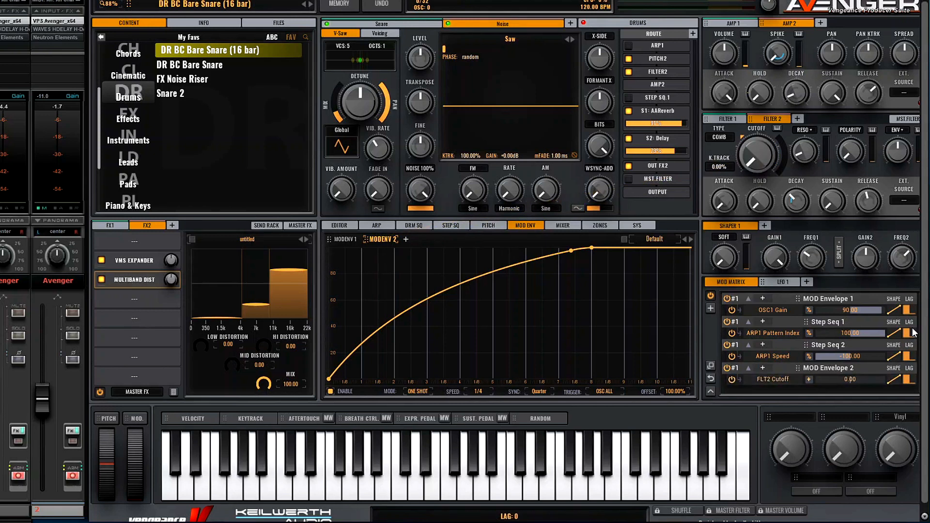
drag(863, 387, 915, 389)
drag(365, 239, 402, 211)
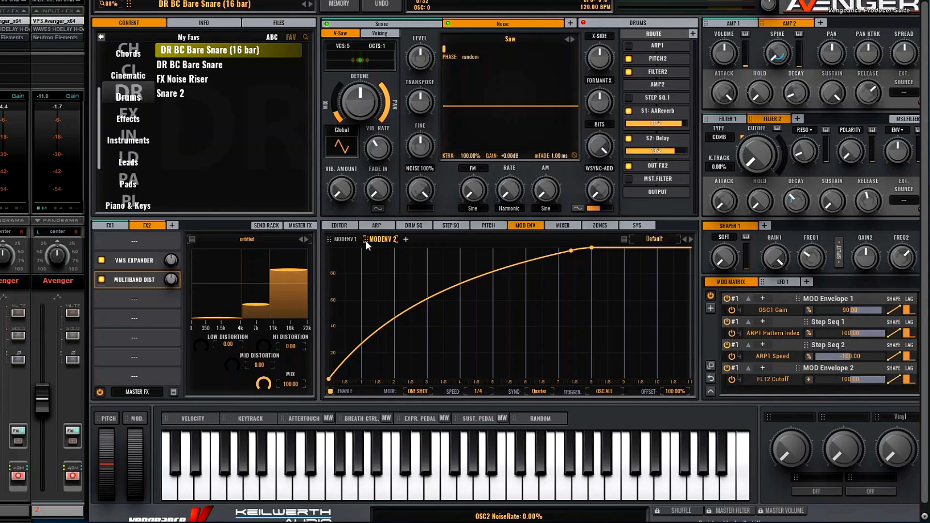
drag(366, 239, 412, 208)
drag(862, 376, 899, 379)
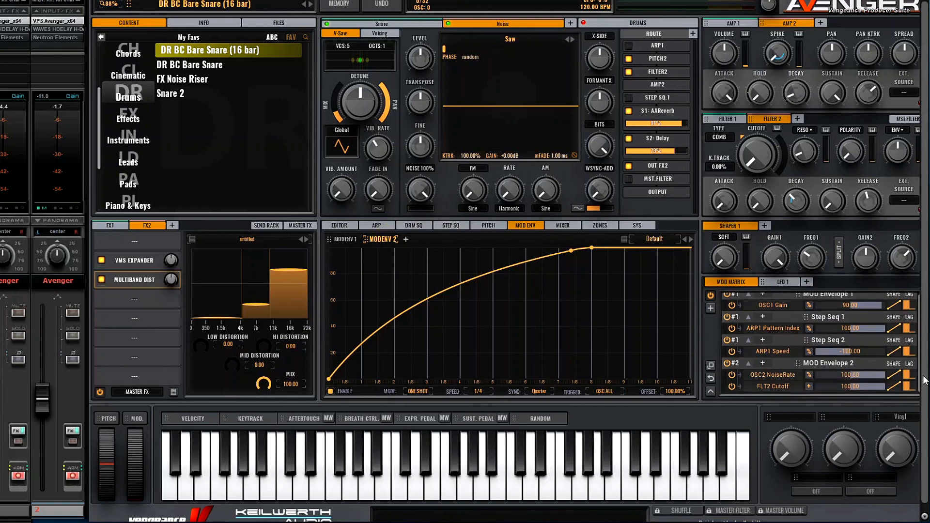
Add a third modulation envelope, MODENV 3, rising from 0% to 100% at 4000 ms, with its speed set to 1/4
click(406, 239)
drag(329, 248, 328, 379)
drag(681, 377, 641, 223)
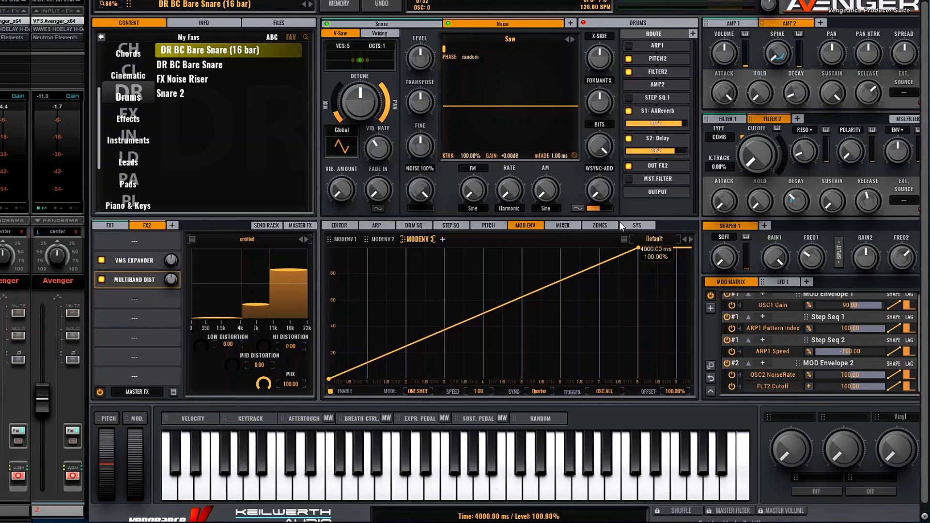
drag(478, 392, 487, 423)
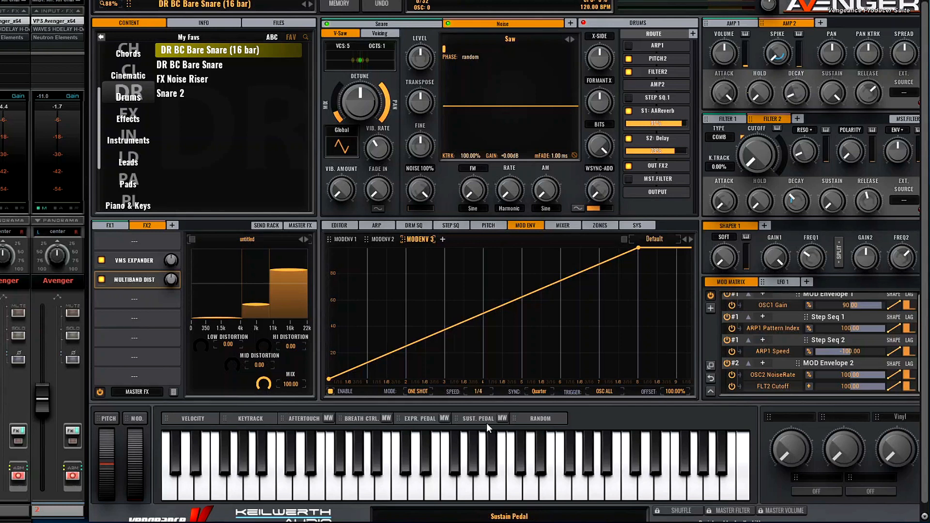
Reshape MODENV 3 to stay at zero first, climb to about 55%, and reach a new end point at about full level
drag(551, 283, 551, 382)
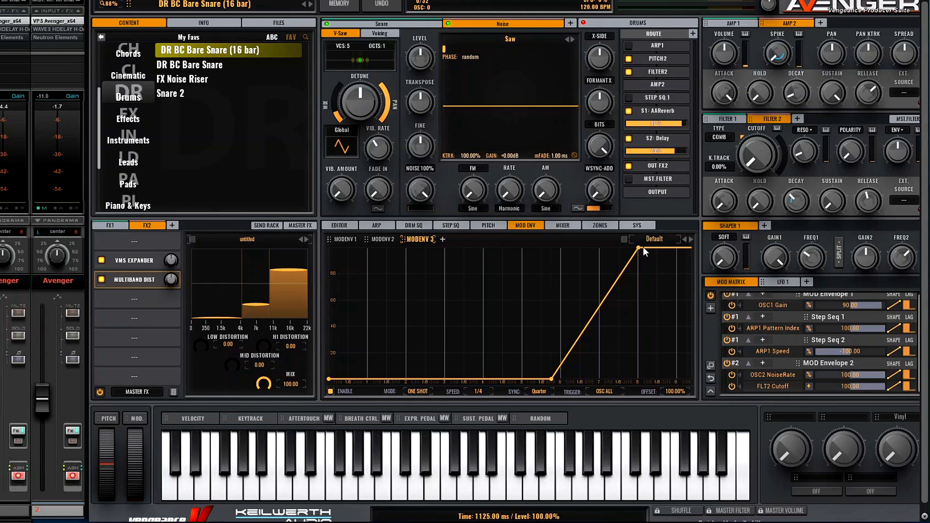
mouse_move(639, 249)
drag(640, 249, 638, 306)
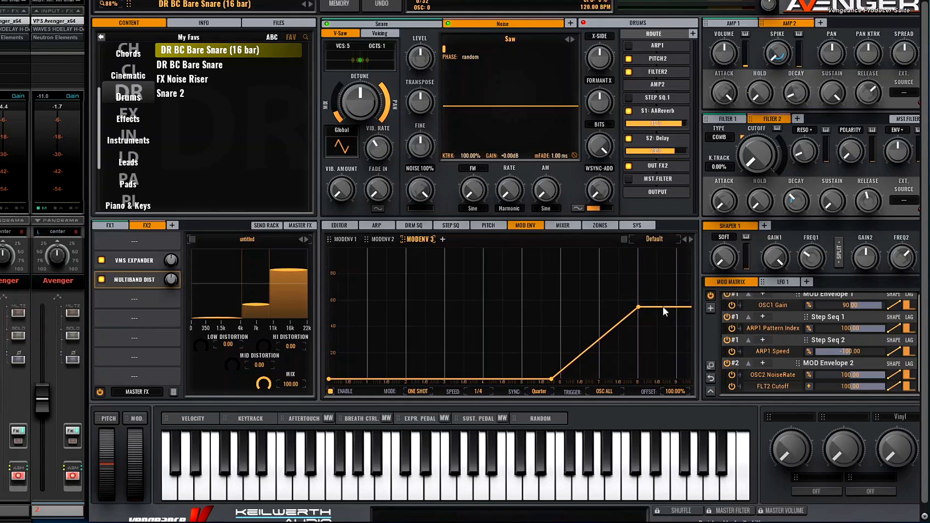
drag(662, 307, 600, 251)
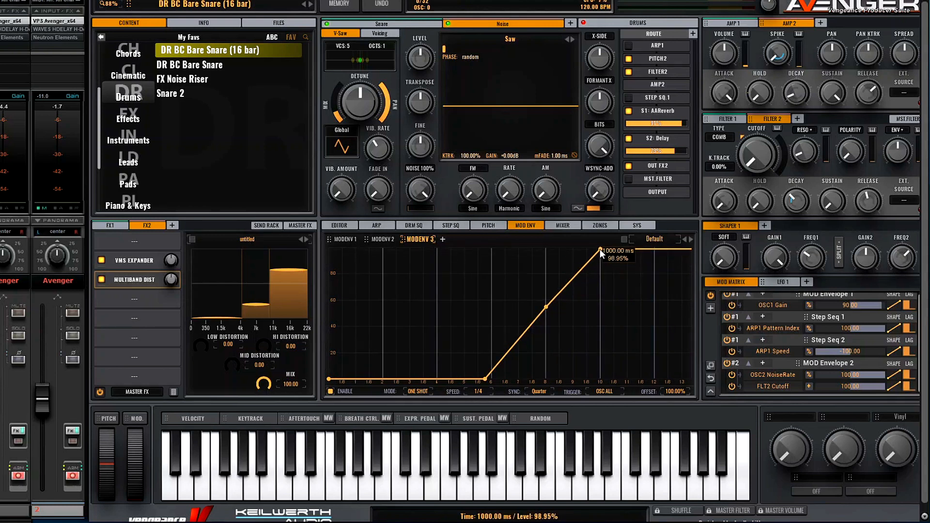
Add a third step sequencer with a speed of 1/32T and turn its volume mix all the way down
click(455, 226)
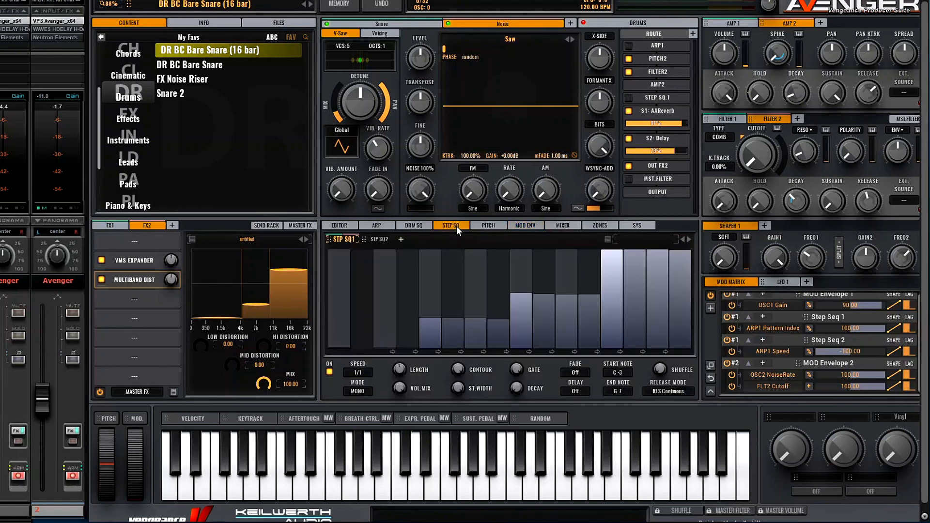
click(401, 240)
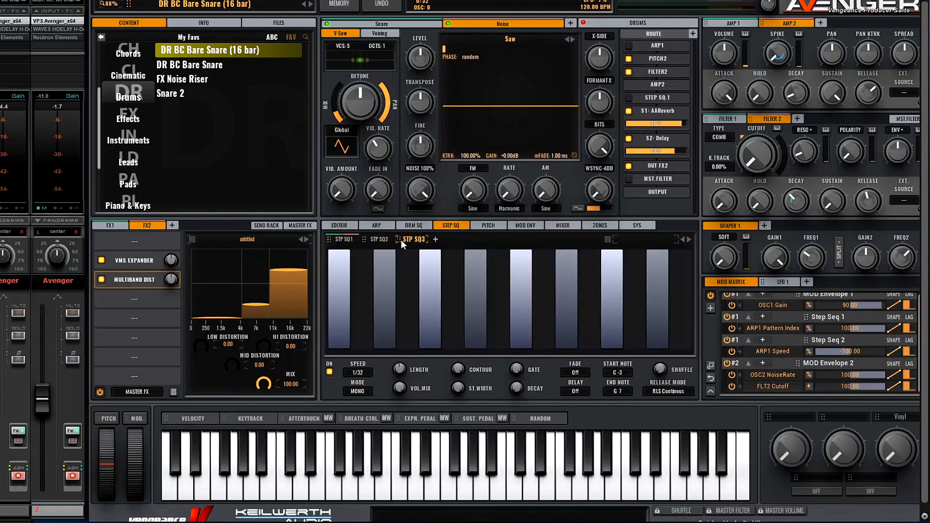
click(362, 373)
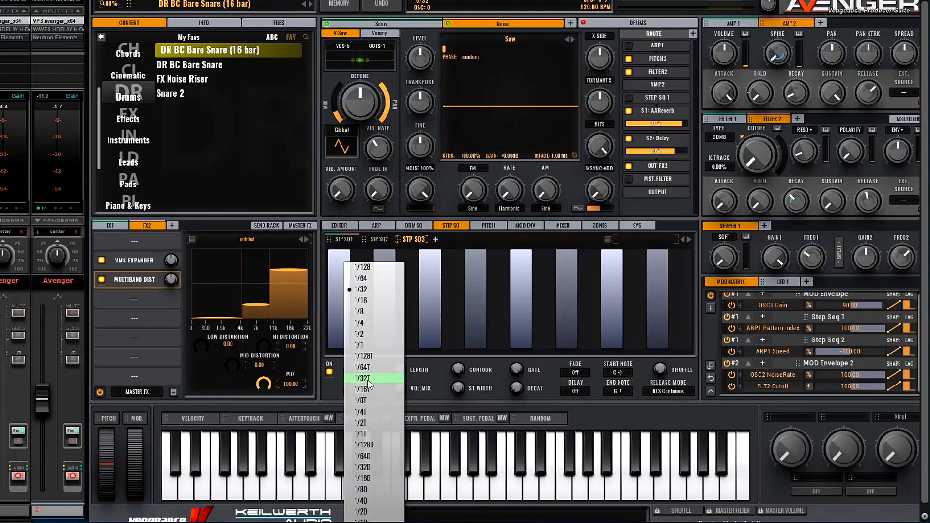
click(378, 378)
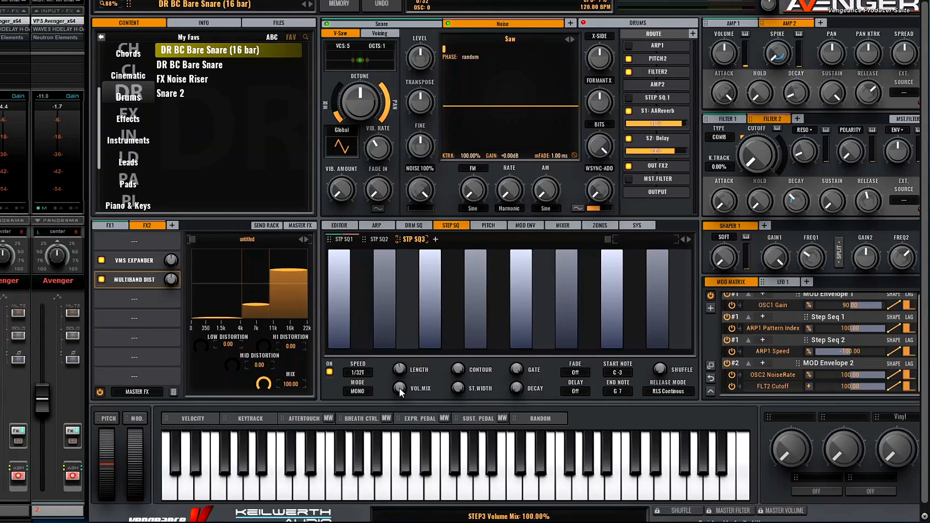
drag(399, 388, 402, 496)
Assign STEP SQ 3 in place of STEP SQ 1 in the Noise oscillator's route
click(650, 97)
click(653, 144)
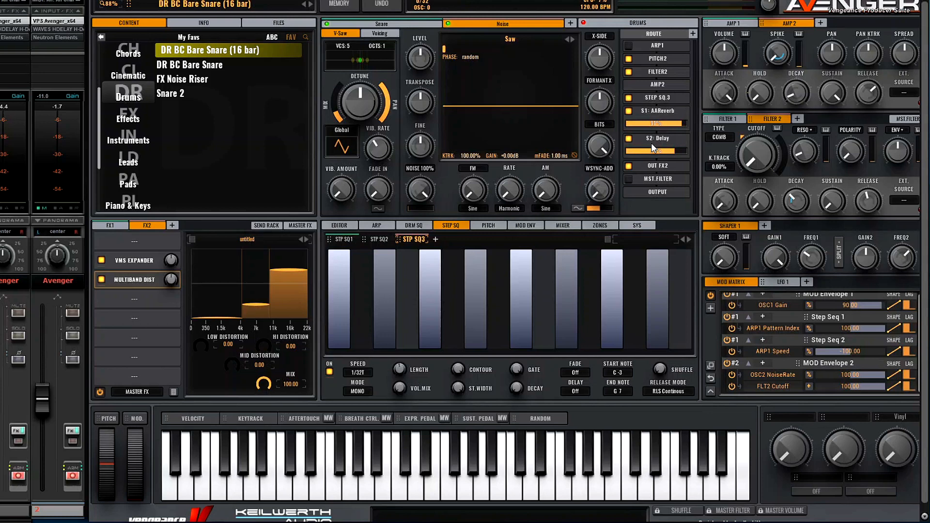
Assign MODENV 3 to the volume mix of STP SQ3 with an amount of 100
click(520, 226)
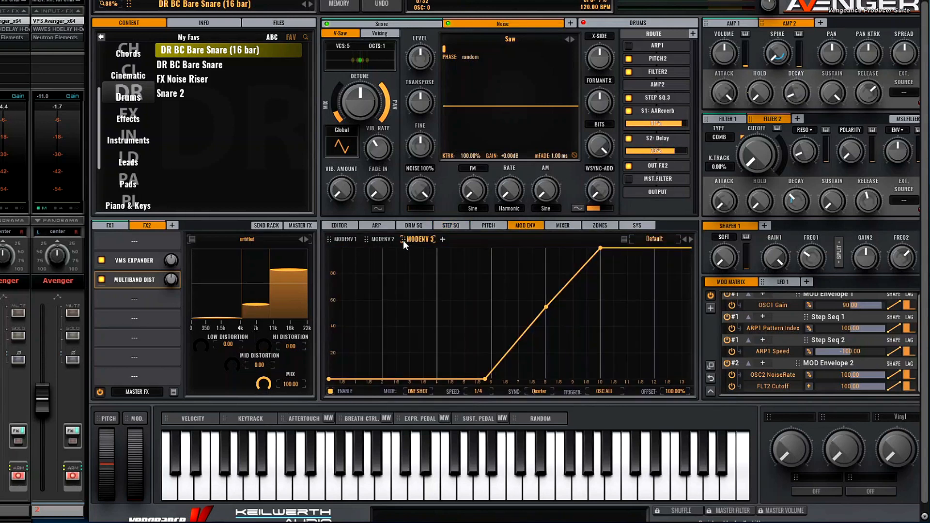
click(456, 227)
drag(457, 226, 400, 388)
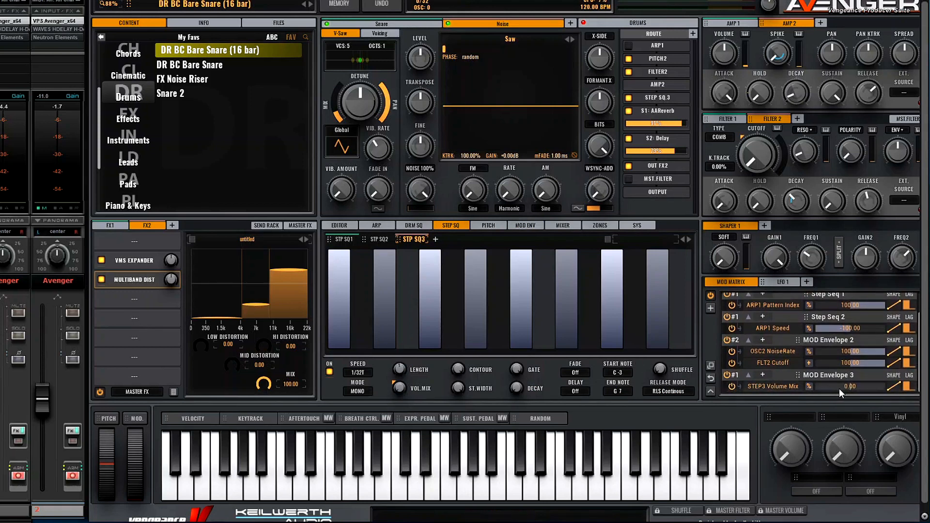
drag(839, 388, 929, 392)
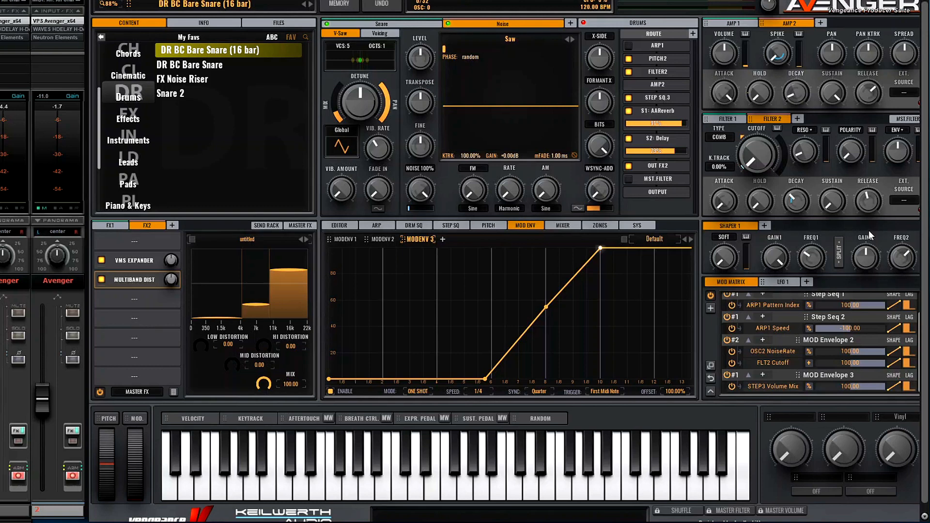
Add a fourth modulation envelope, MODENV 4, and shape it as a straight rise from 0% to full level
click(443, 240)
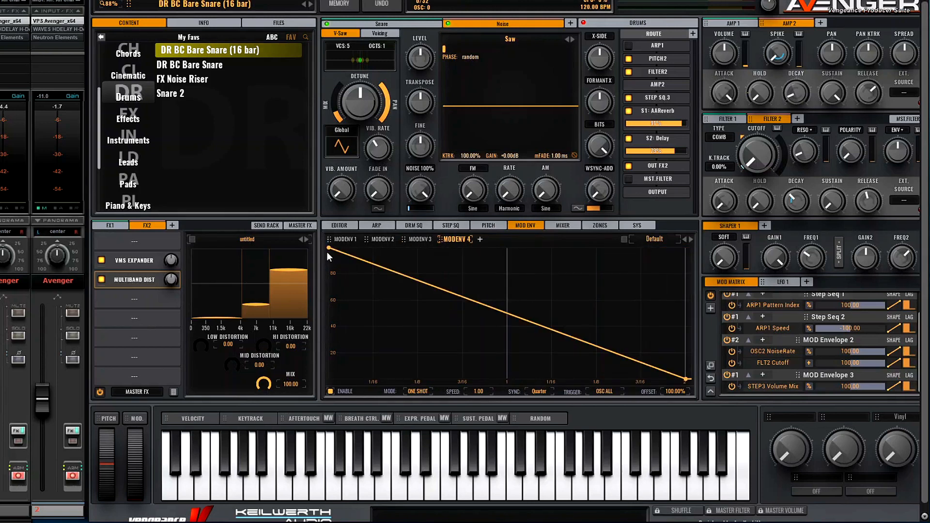
drag(328, 247, 329, 379)
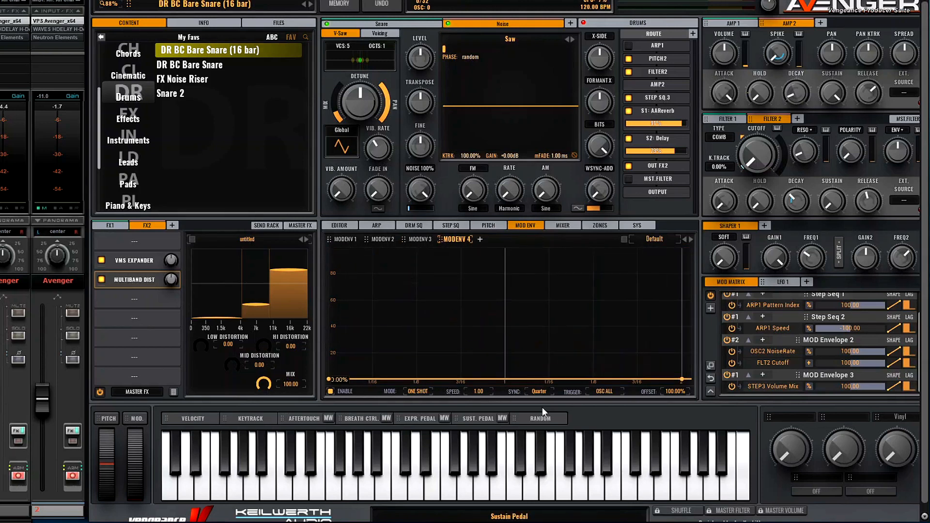
drag(682, 379, 622, 225)
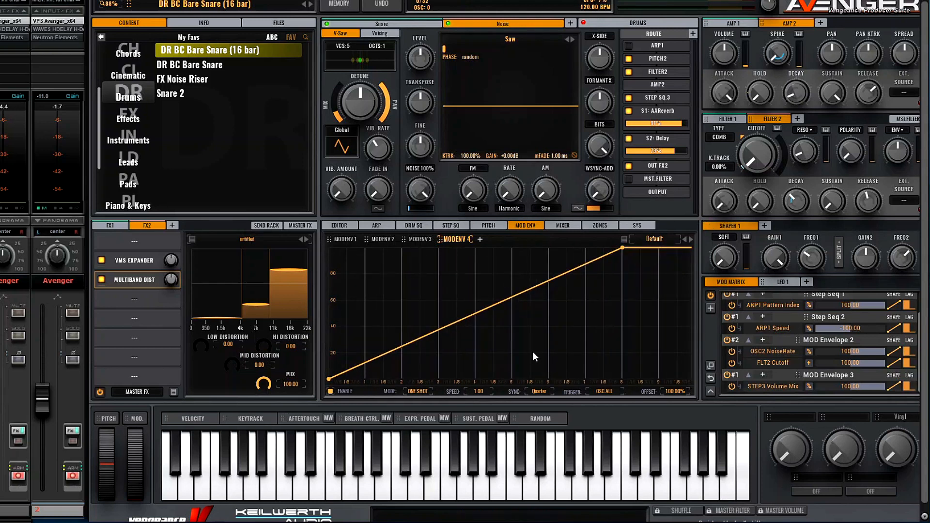
Add a low midpoint to MODENV 4 so it rises slowly before climbing steeply, and assign it to the Noise oscillator's level
double_click(533, 289)
drag(533, 290, 550, 363)
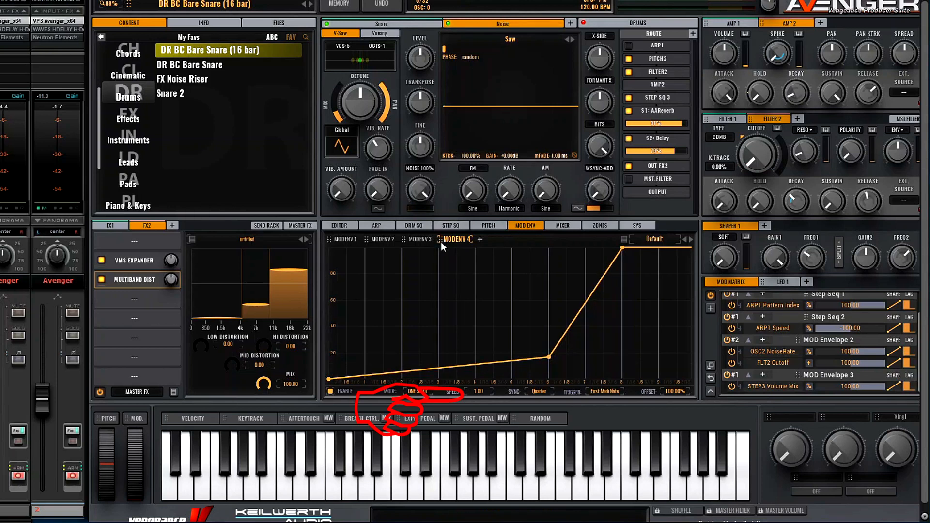
drag(441, 239, 426, 63)
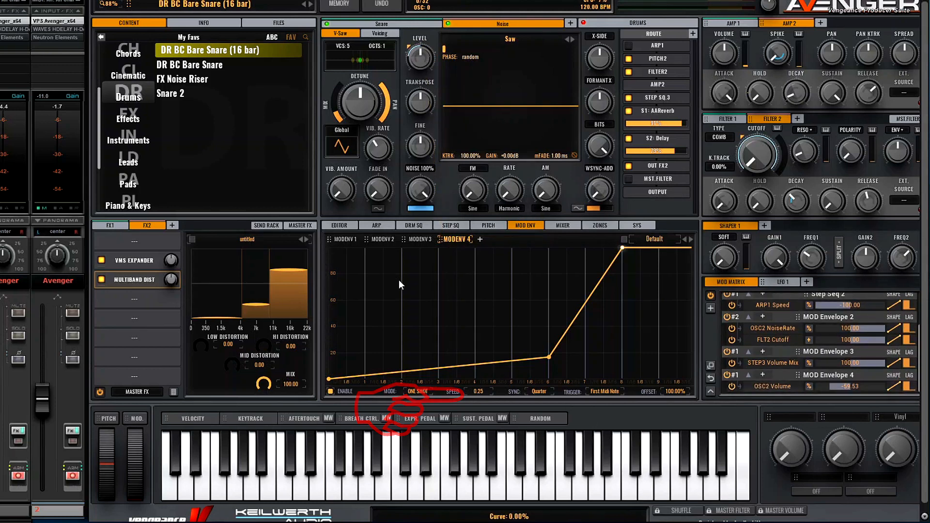
Raise the middle point of MODENV 3 to 100%
click(414, 240)
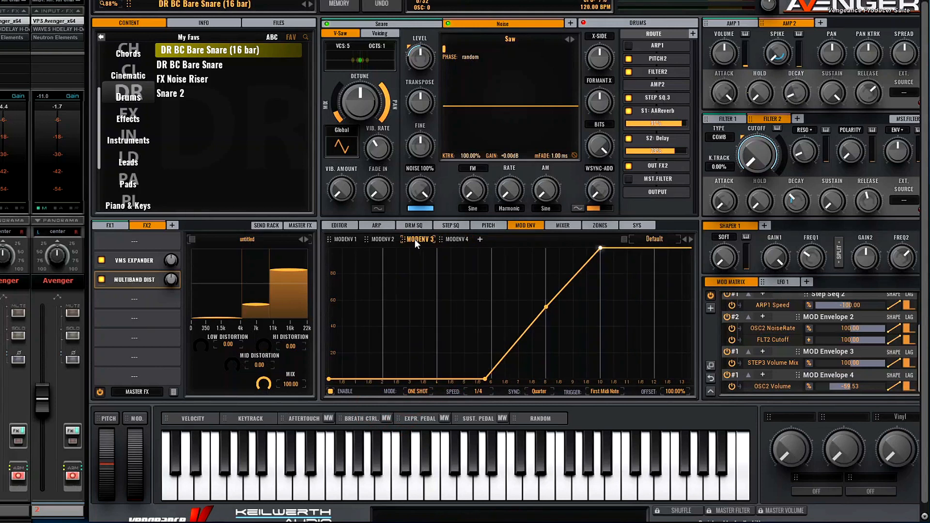
drag(546, 307, 546, 249)
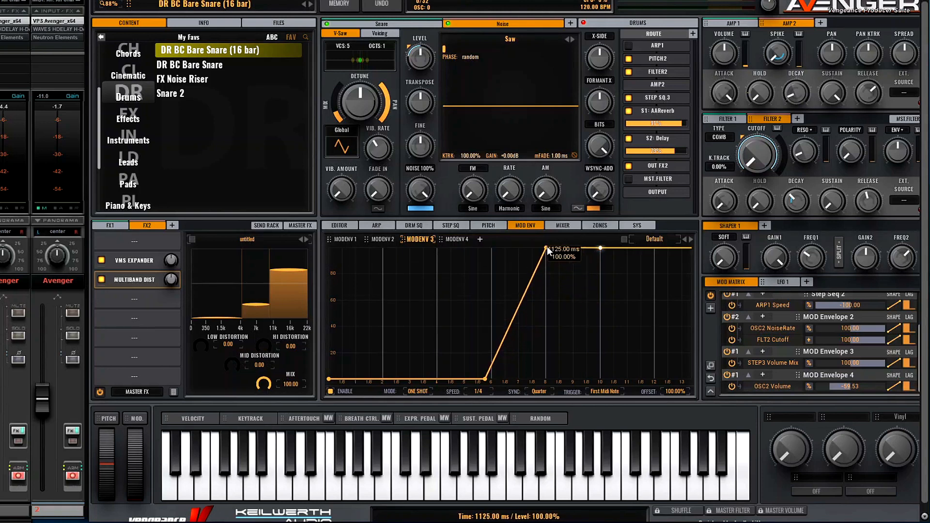
click(377, 226)
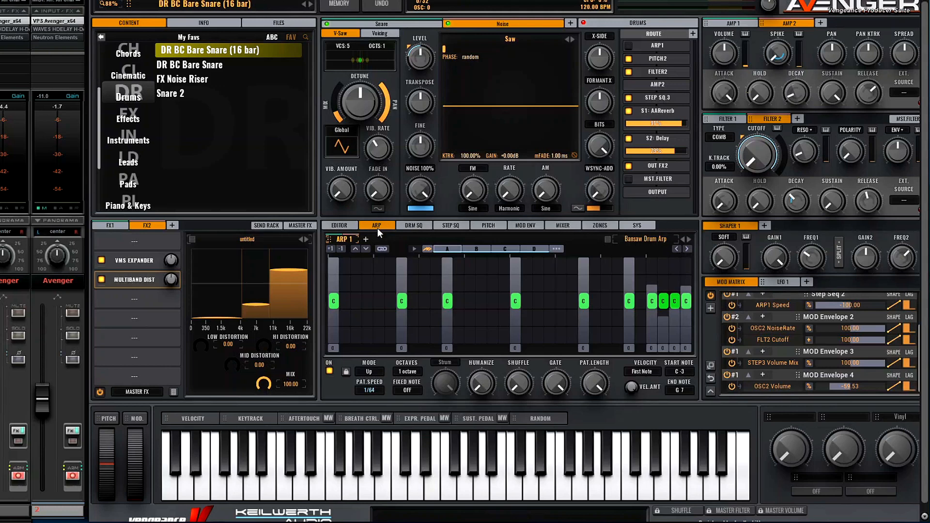
click(366, 239)
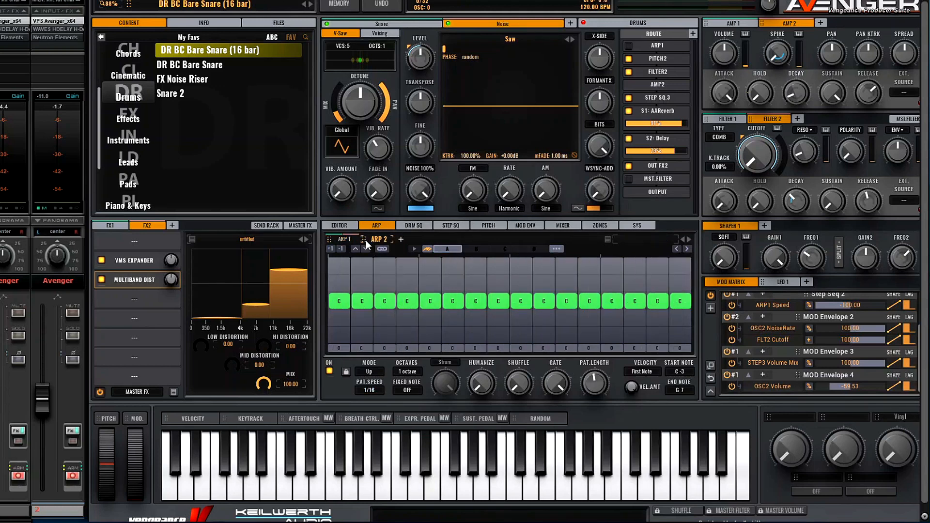
click(629, 46)
click(655, 48)
click(653, 82)
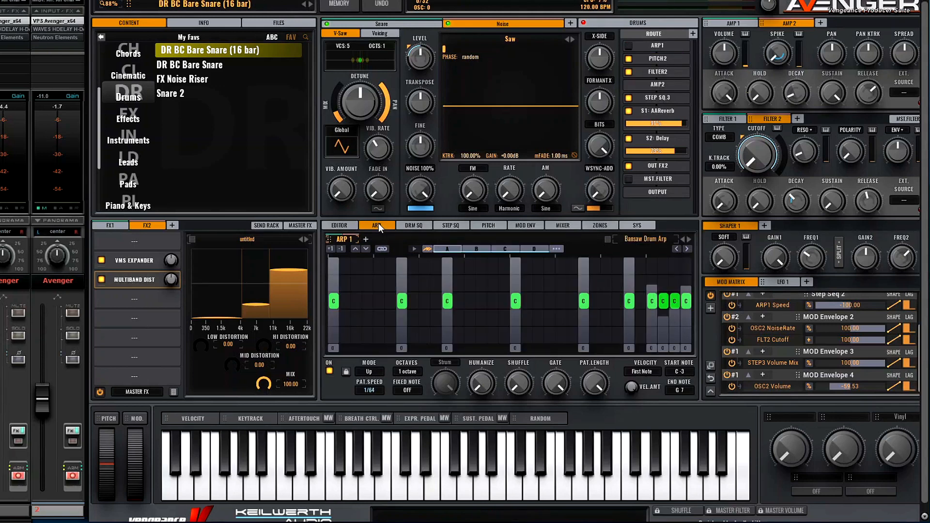
Add a second arpeggiator and enable ARP 2 in place of ARP 1 in the Noise oscillator's route
click(365, 239)
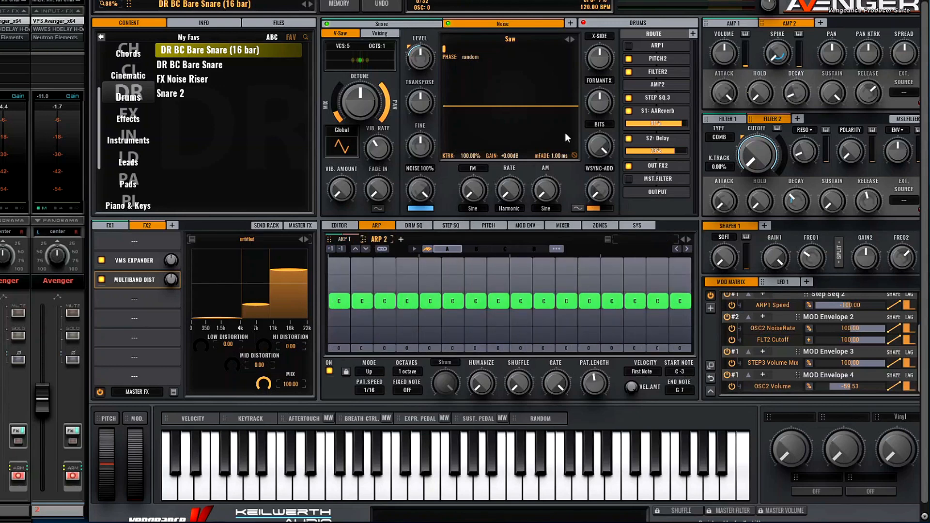
click(629, 47)
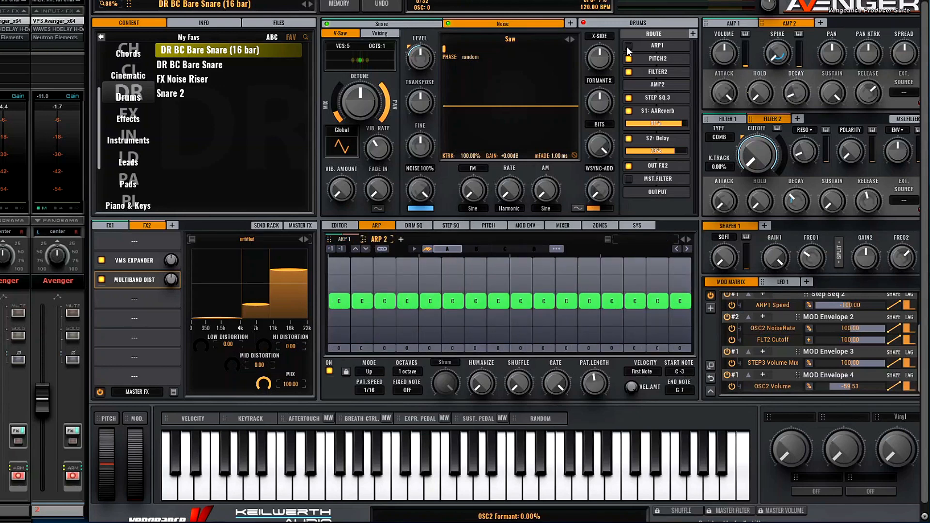
click(655, 49)
click(653, 82)
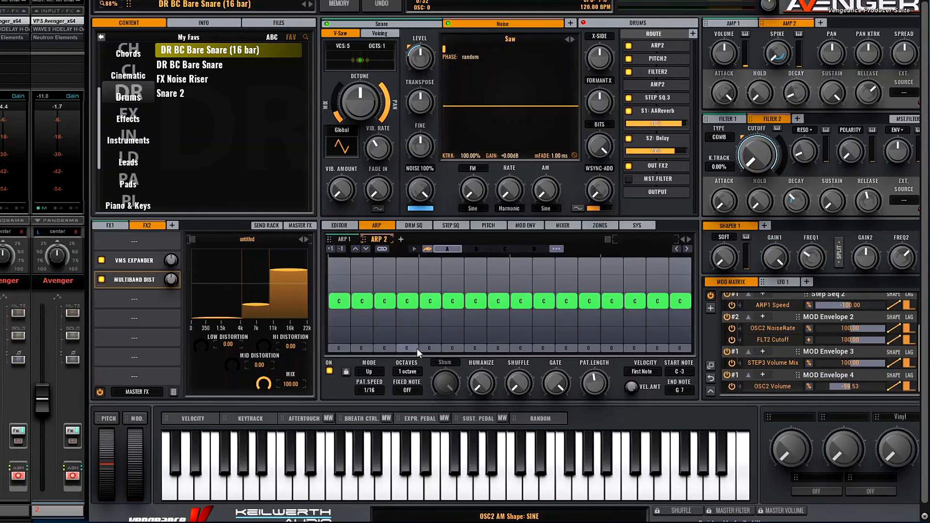
Set ARP 2's pattern speed to 1/1 and reduce its pattern to one C note held from step 9 through step 16
click(374, 391)
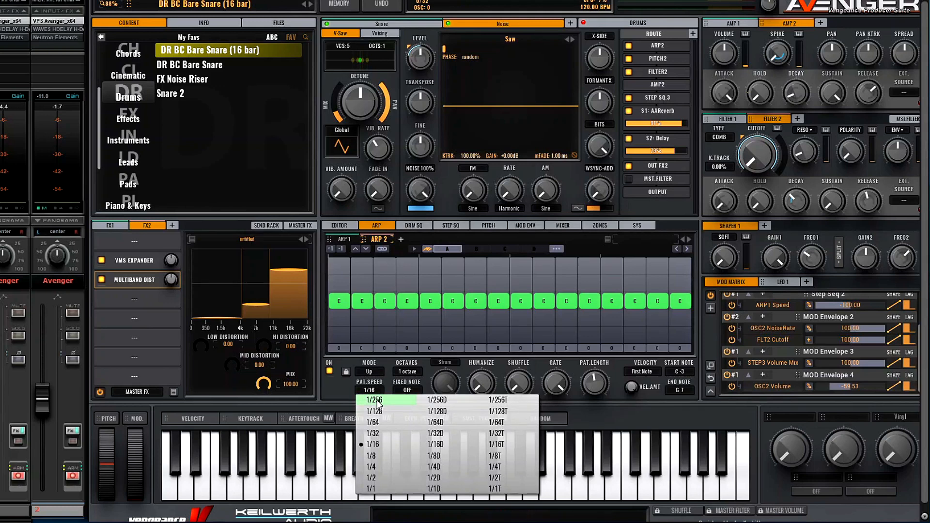
click(374, 489)
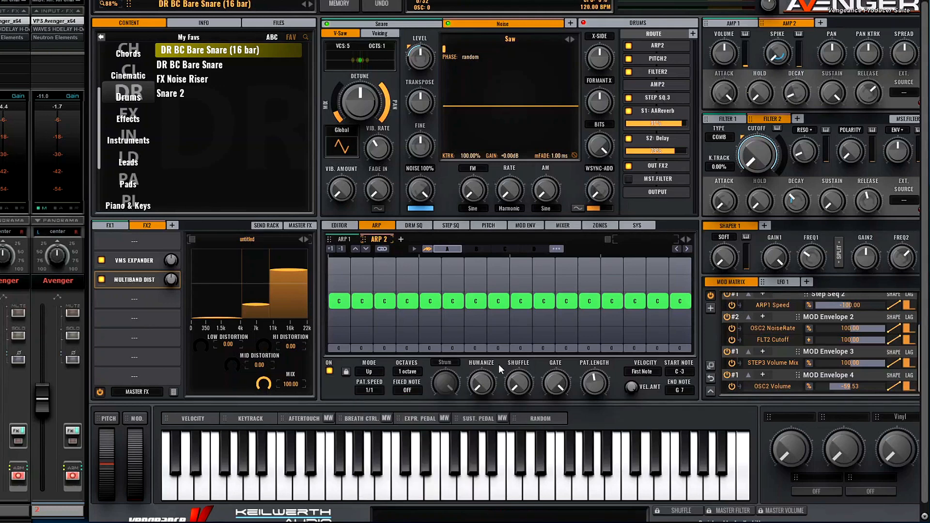
drag(339, 302, 678, 303)
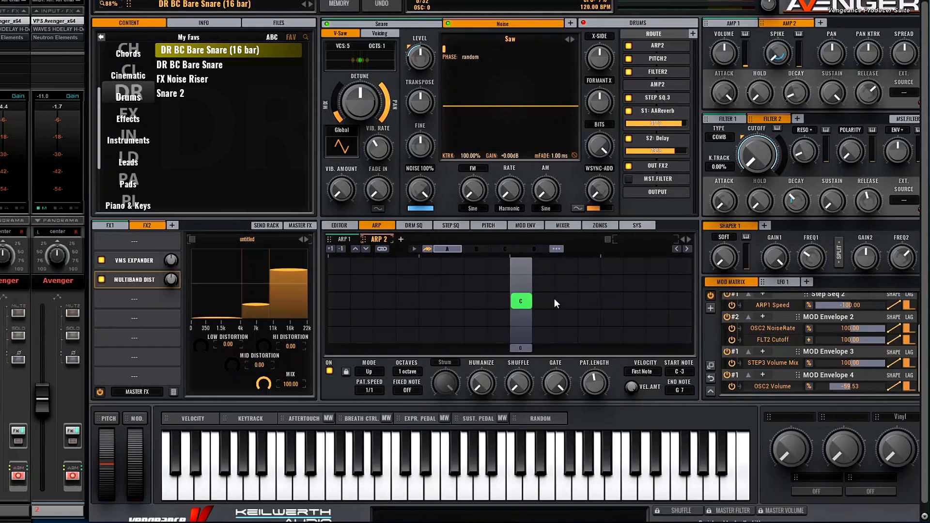
drag(531, 301, 696, 305)
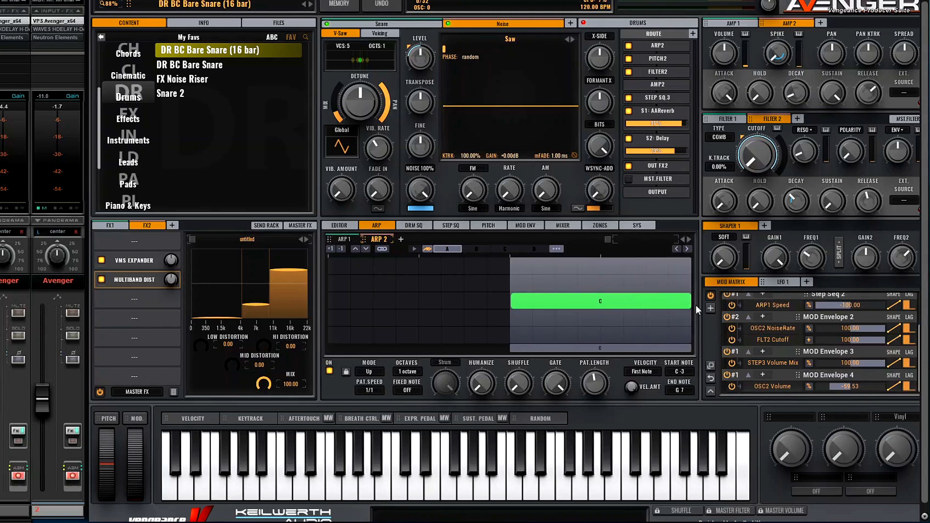
Change the trigger source of MODENV 4 to OSC 2 (Noise)
click(525, 226)
click(456, 239)
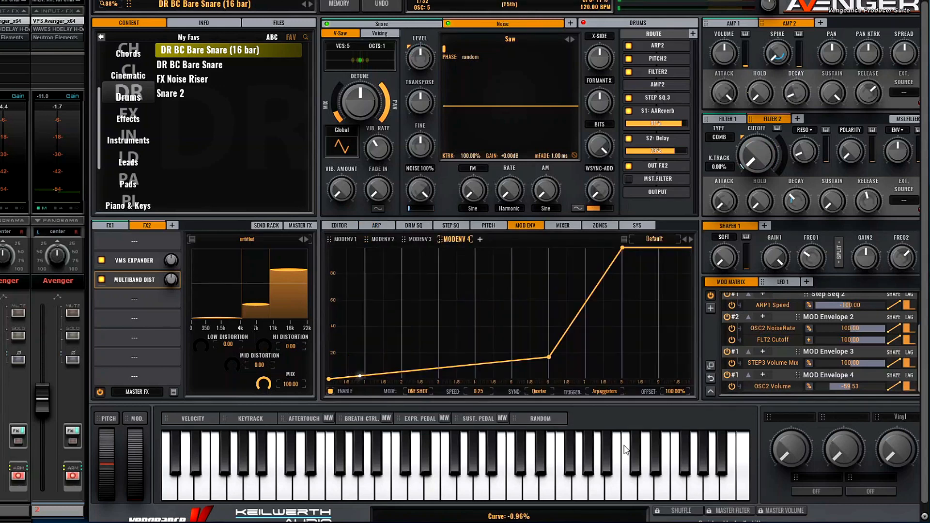
click(605, 392)
mouse_move(650, 446)
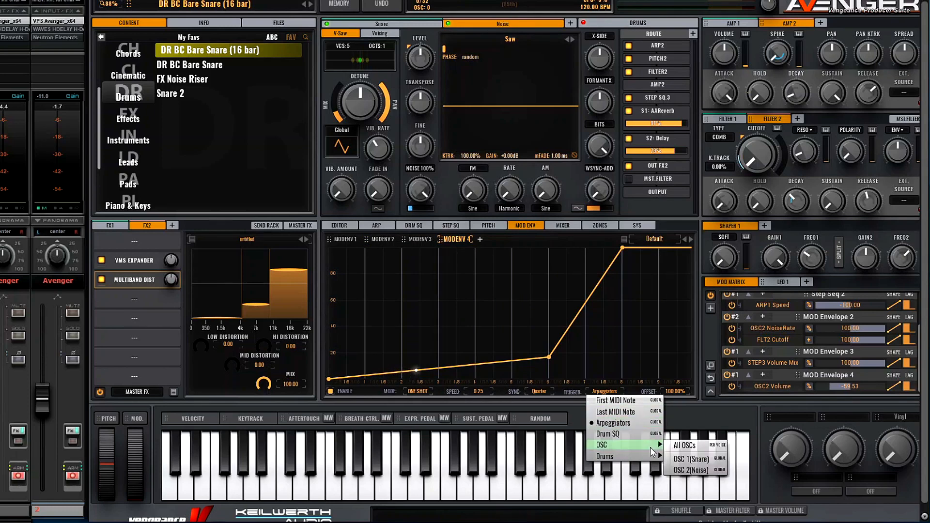
click(701, 468)
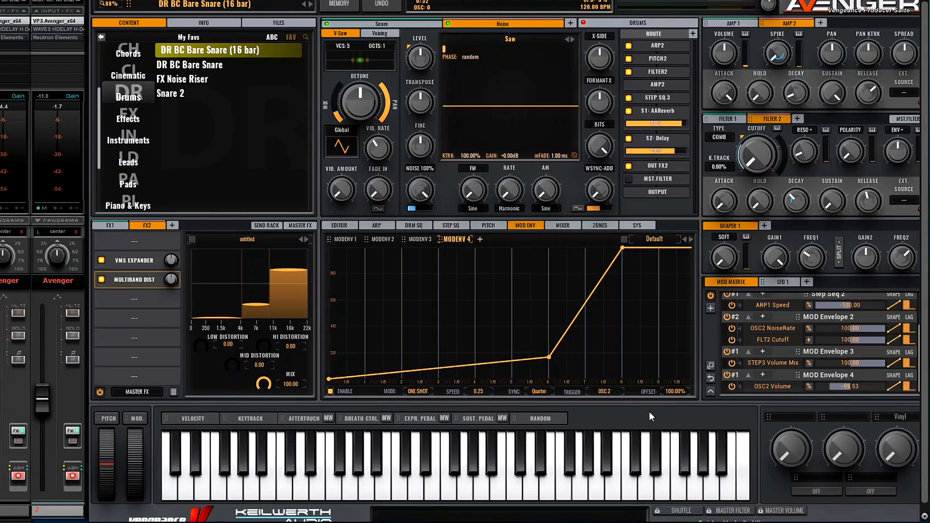
Change the trigger source of MODENV 3 to OSC 2 (Noise)
click(420, 239)
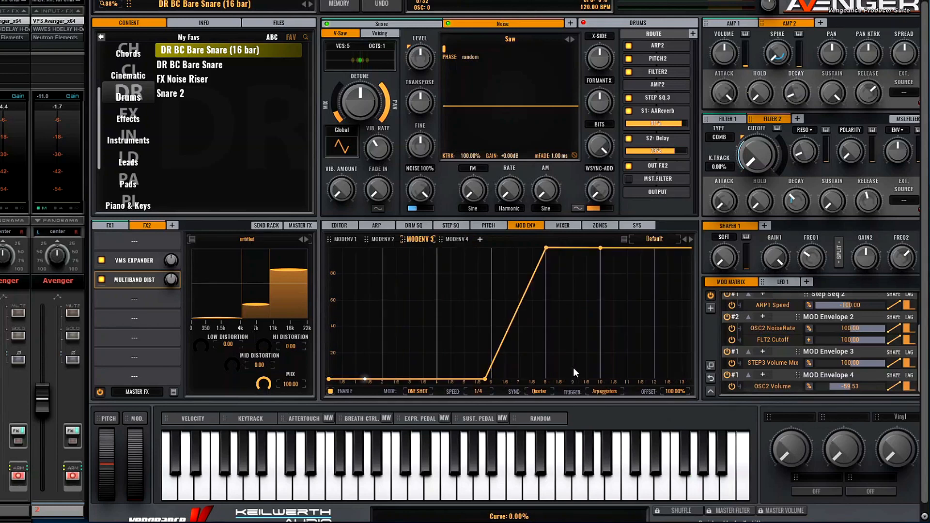
click(606, 391)
mouse_move(647, 445)
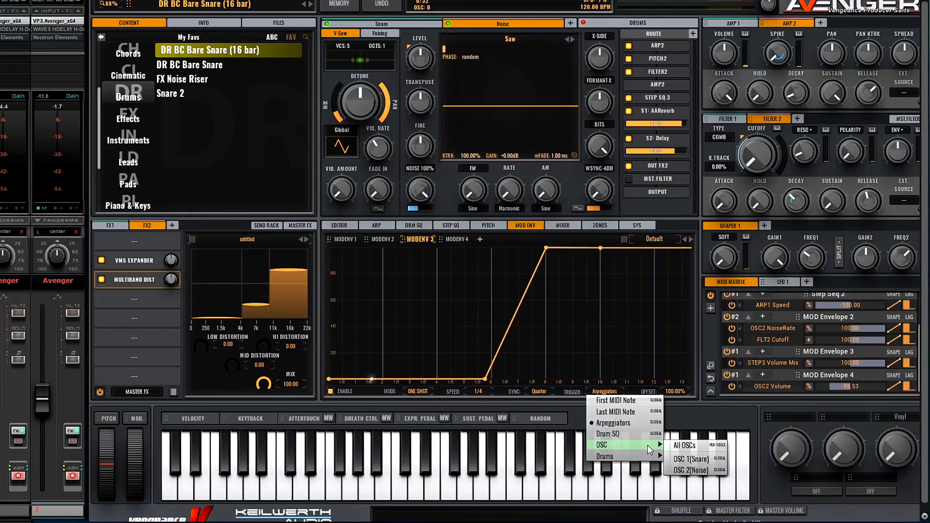
click(721, 469)
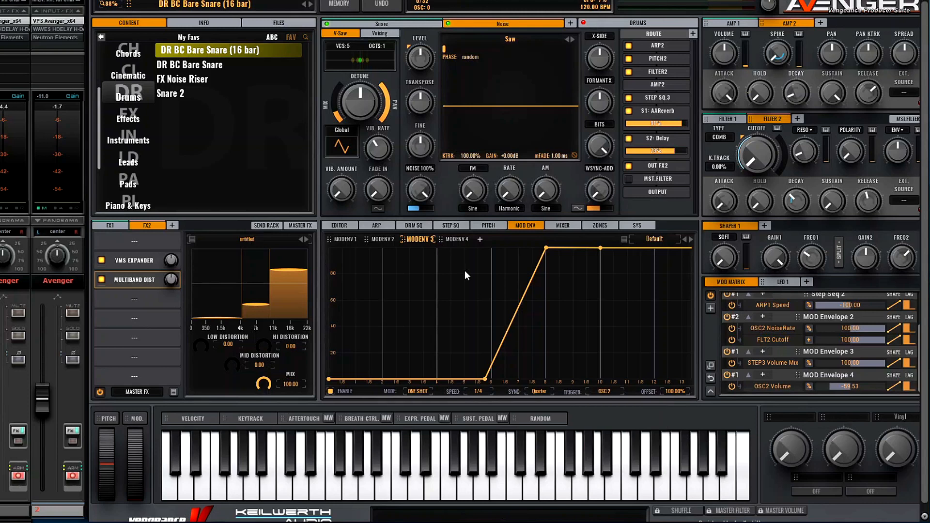
Change the trigger source of MODENV 2 to OSC 2 (Noise)
click(385, 239)
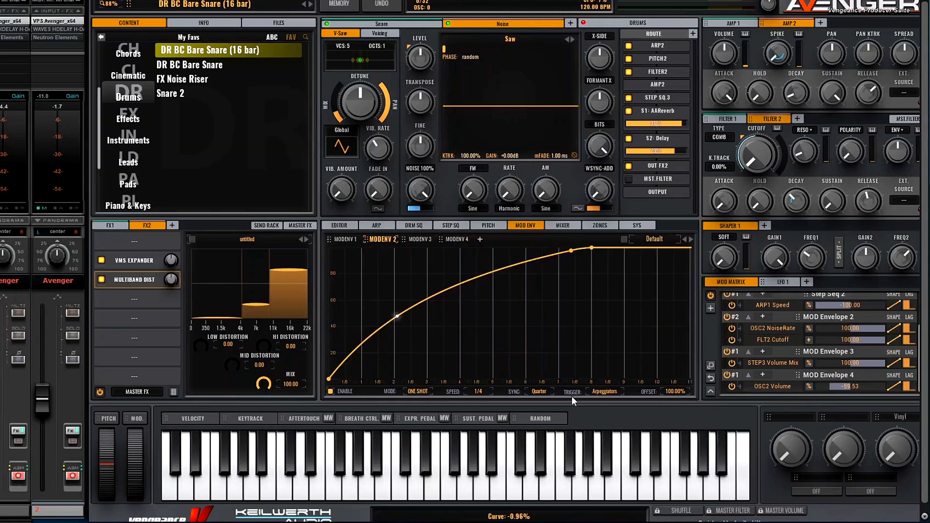
click(603, 392)
mouse_move(644, 444)
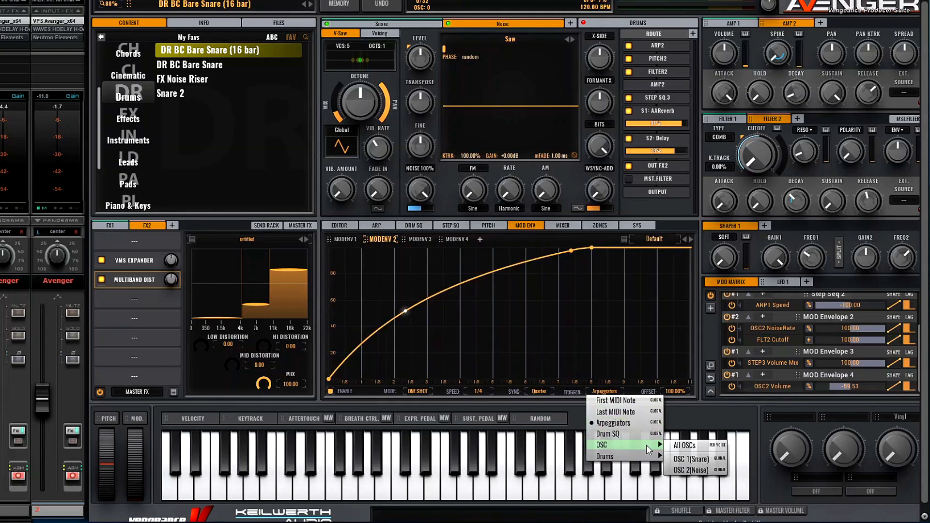
click(699, 470)
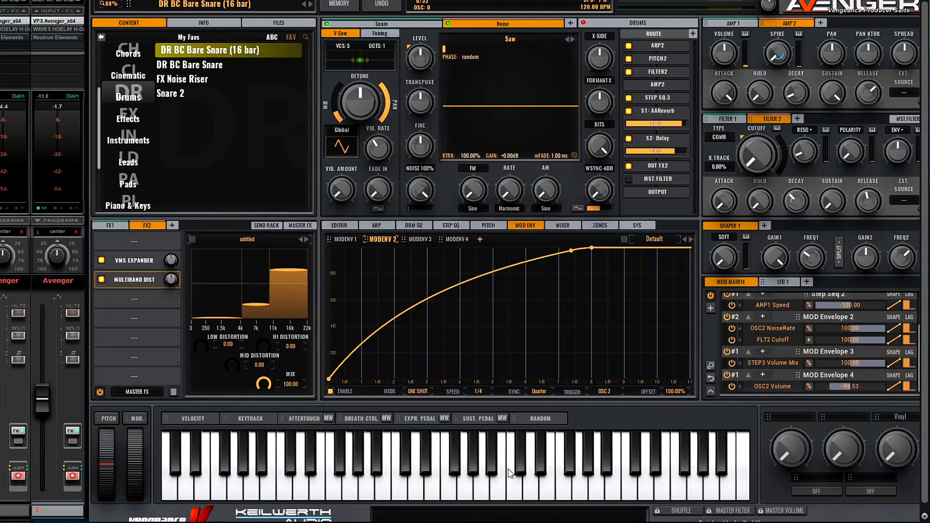
Show the ARP 2 pattern and play a C note on the virtual keyboard to audition the patch
click(385, 225)
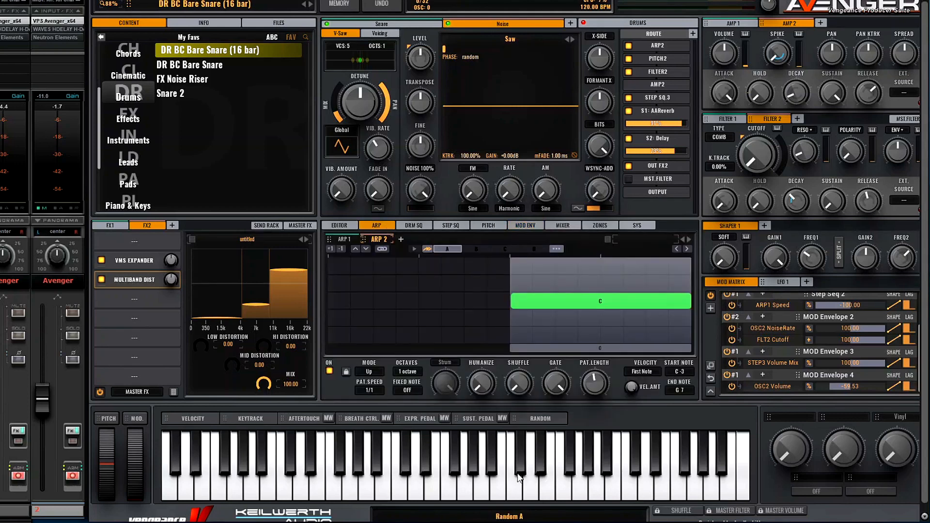
click(515, 492)
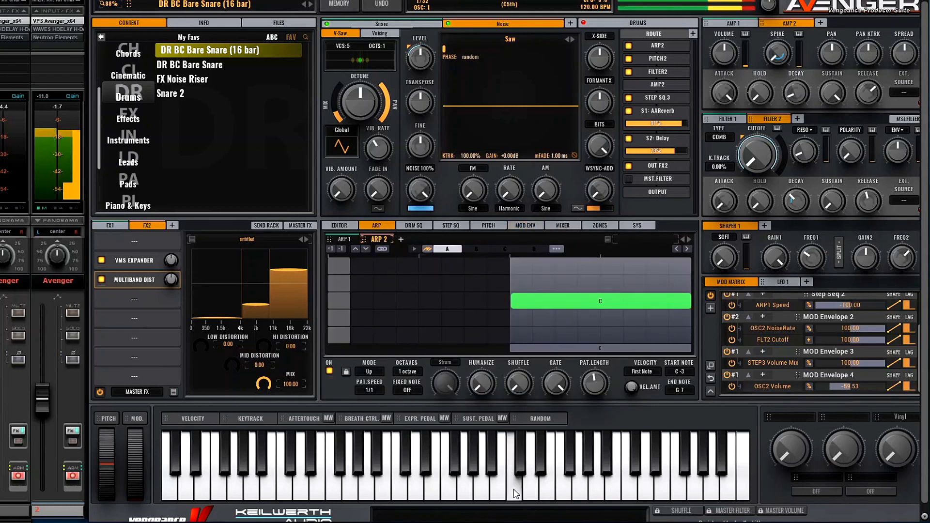